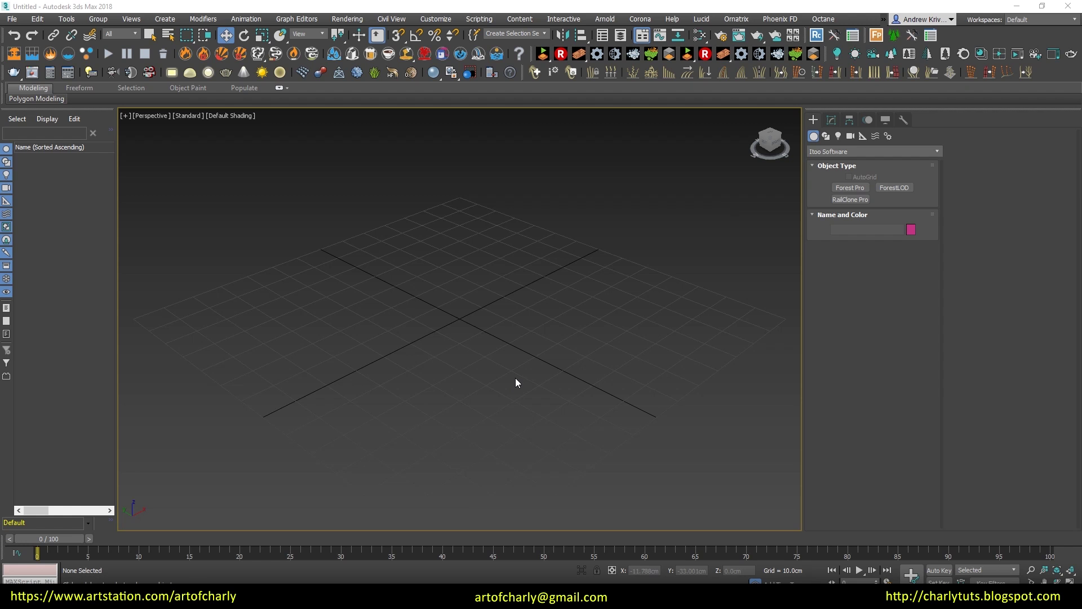
# Draw a RailClone Pro icon from the Itoo Software category at the grid centre.
pyautogui.click(874, 151)
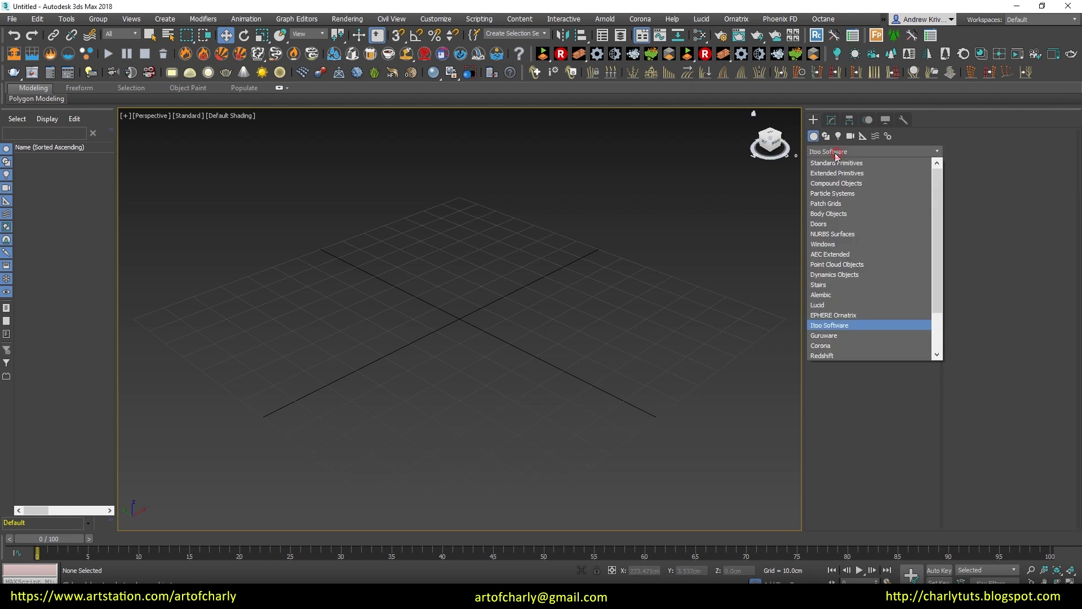
pyautogui.click(857, 325)
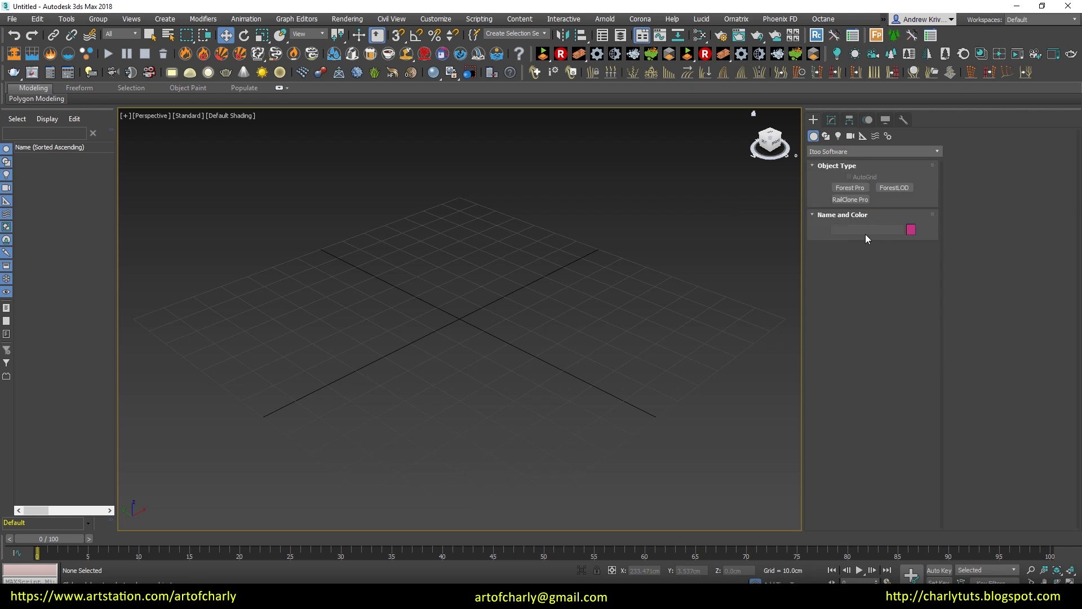
pyautogui.click(852, 201)
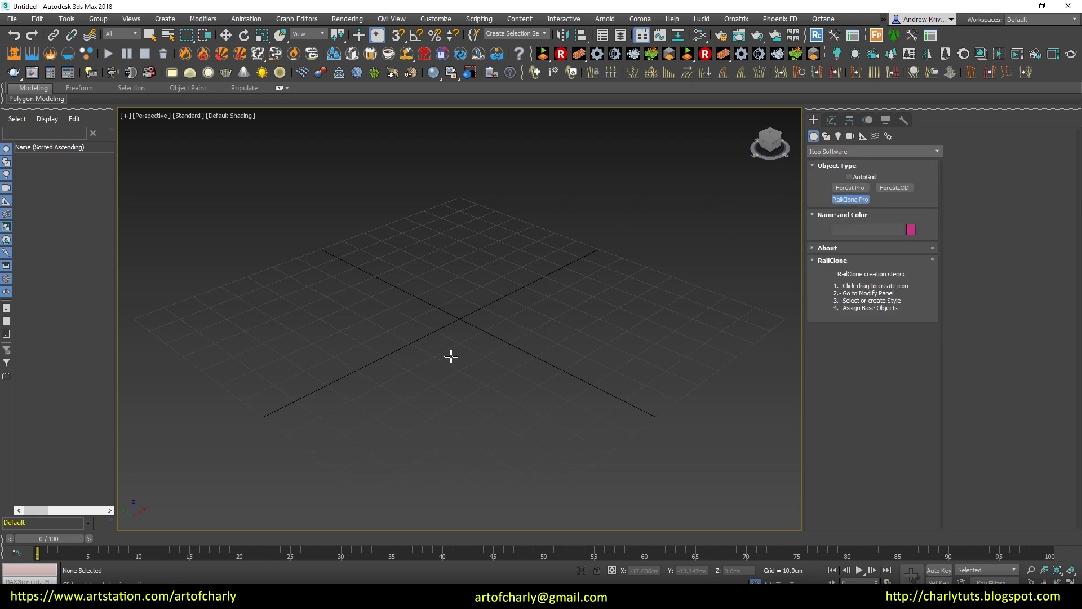
pyautogui.moveTo(459, 318); pyautogui.dragTo(541, 384)
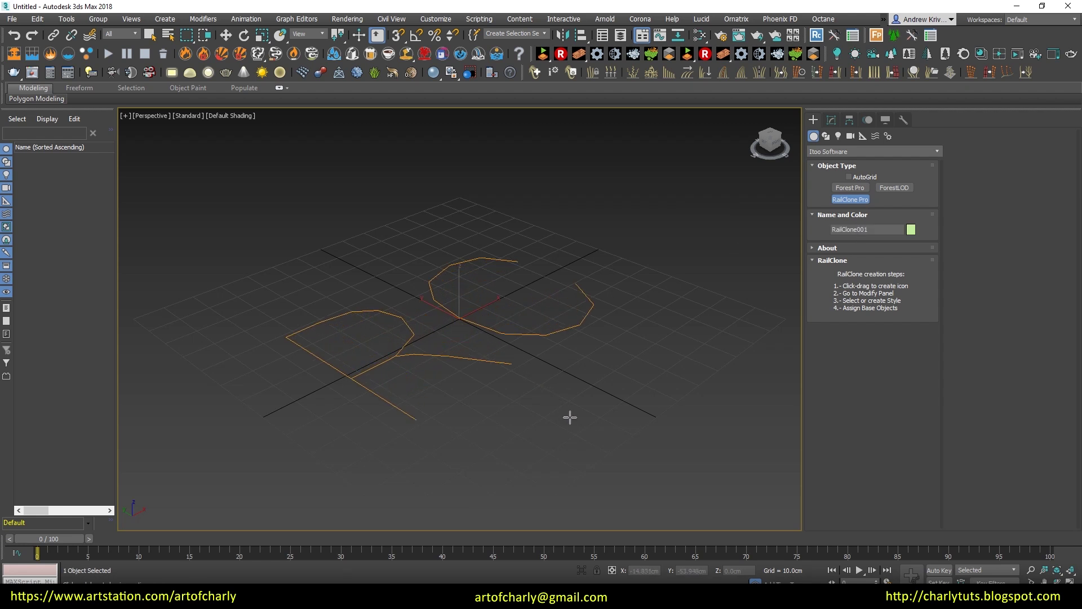
pyautogui.moveTo(542, 384); pyautogui.dragTo(570, 417)
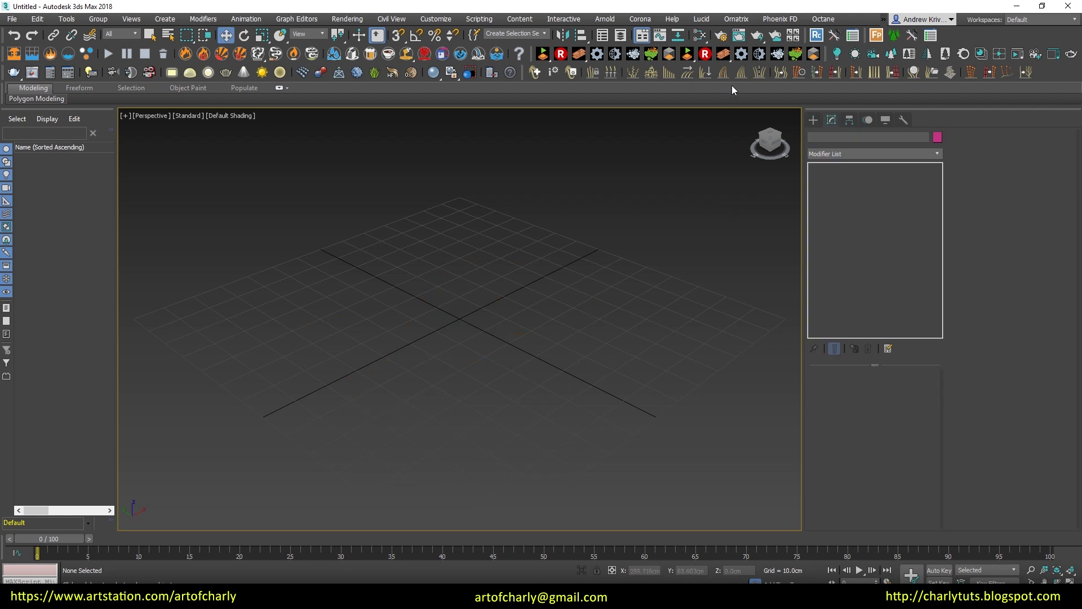
# Undo the icon, redraw a larger RailClone001, and show its RailClone parameters.
pyautogui.click(817, 36)
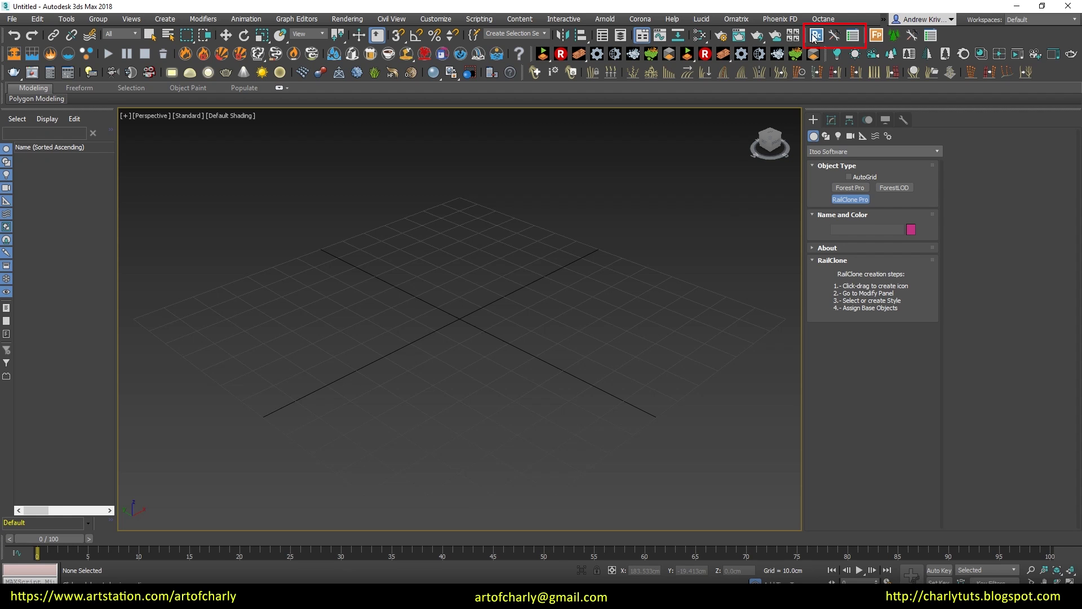
pyautogui.moveTo(451, 317); pyautogui.dragTo(536, 394)
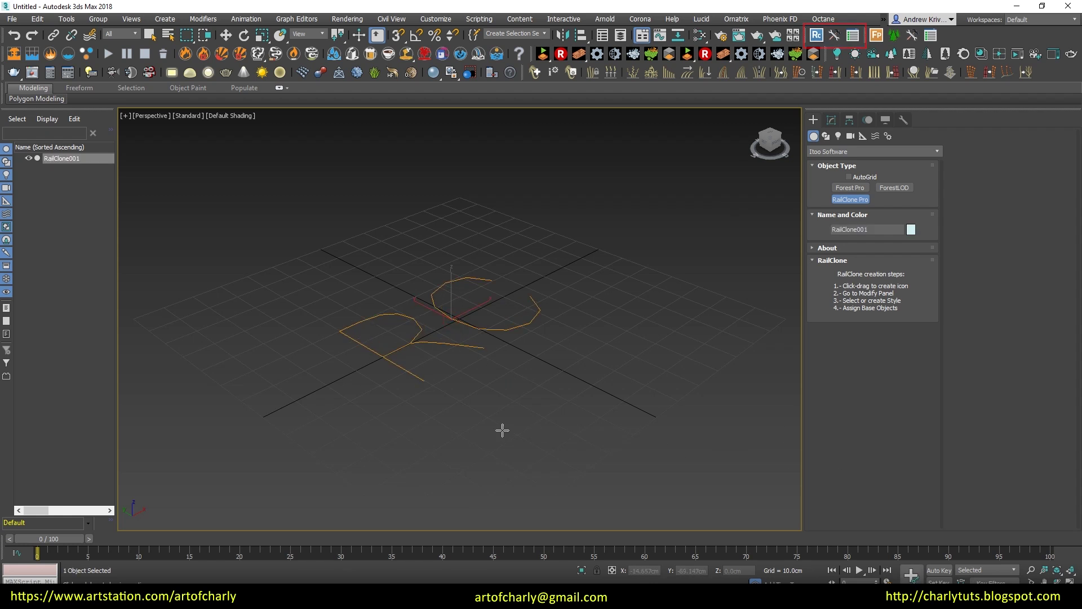
pyautogui.hotkey('ctrl', 'z')
pyautogui.moveTo(456, 310); pyautogui.dragTo(566, 414)
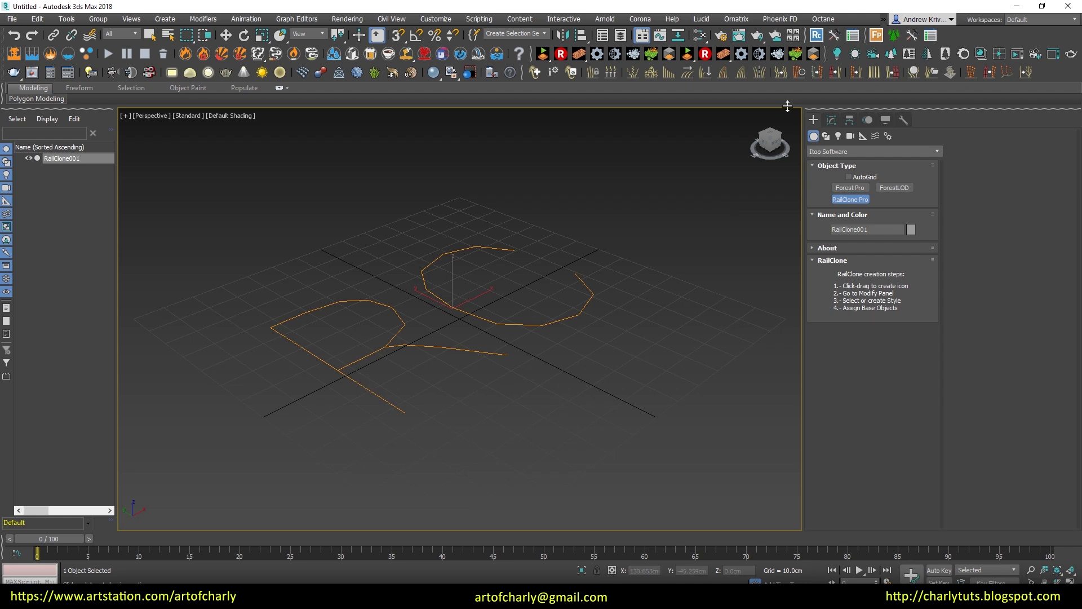
pyautogui.click(831, 120)
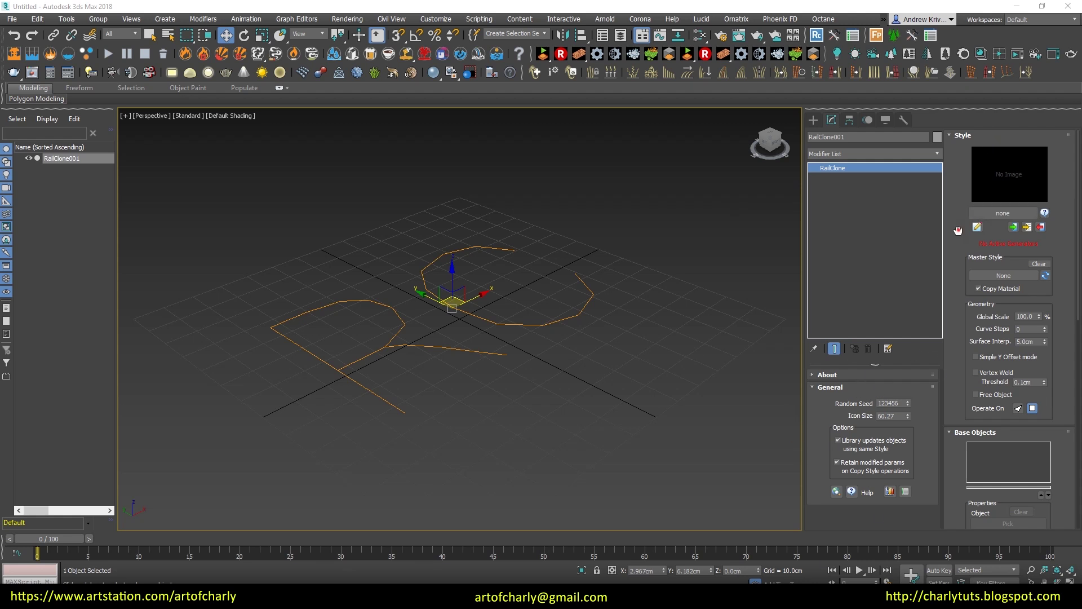
# Set RailClone001's icon size to 72.927 after briefly viewing the About rollout.
pyautogui.click(851, 375)
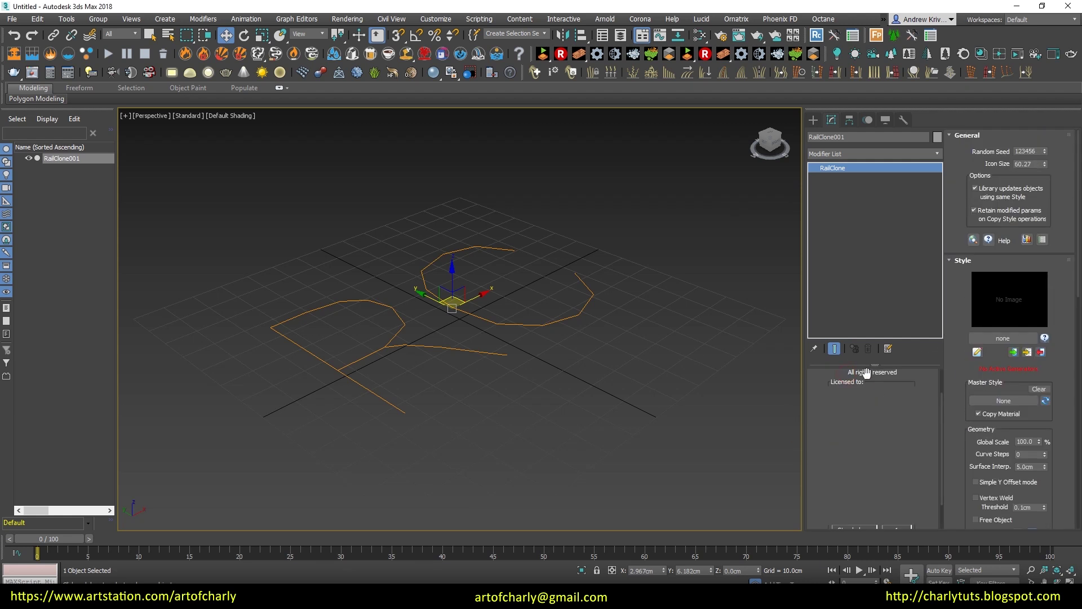
pyautogui.click(828, 375)
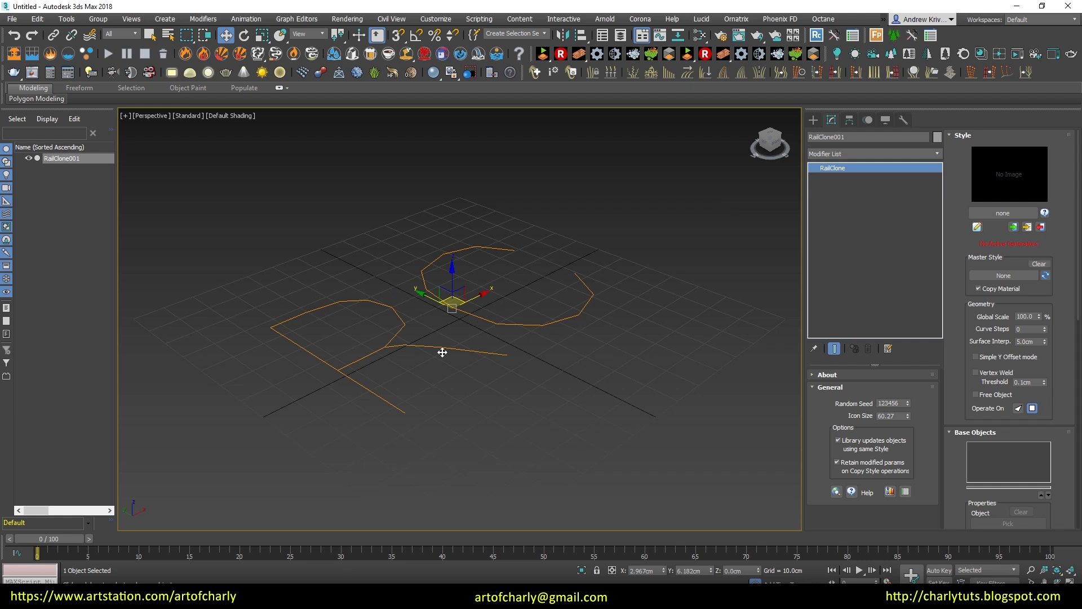
pyautogui.moveTo(908, 418); pyautogui.dragTo(910, 407)
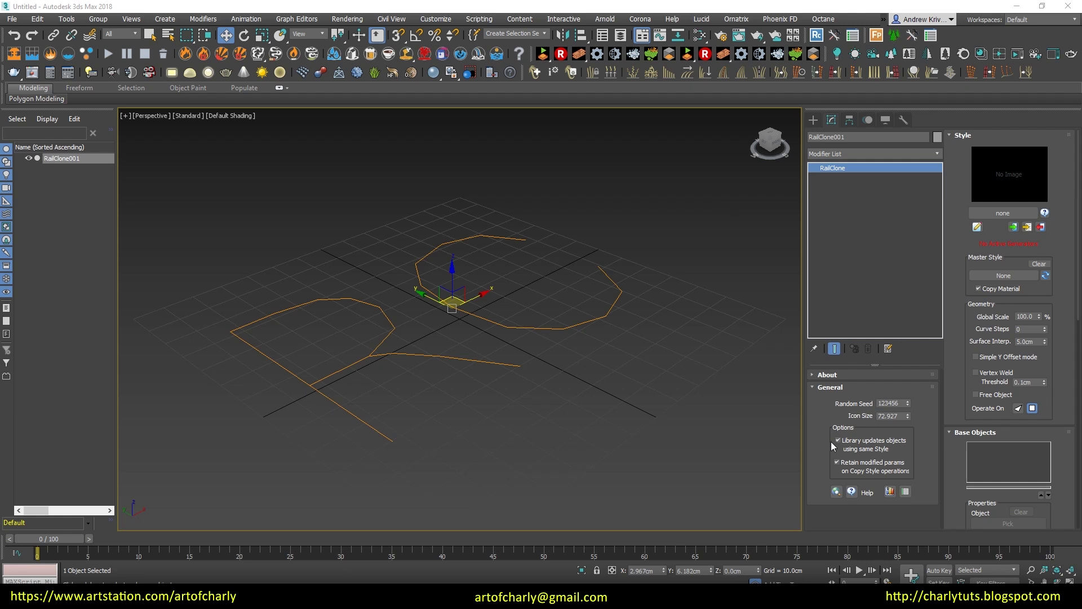
# Enable Retain modified params and run the iToo Update Manager, which reports all packages up to date.
pyautogui.click(836, 461)
pyautogui.click(836, 491)
pyautogui.click(624, 333)
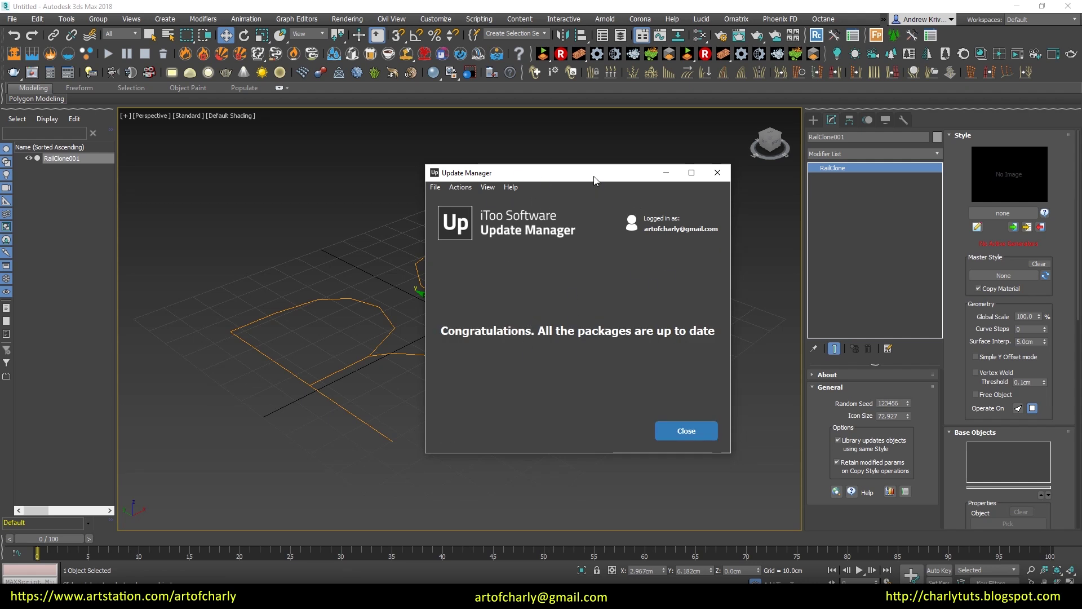
# Close the iToo Update Manager and bring up RailClone's online Help page.
pyautogui.moveTo(593, 179); pyautogui.dragTo(523, 180)
pyautogui.click(390, 187)
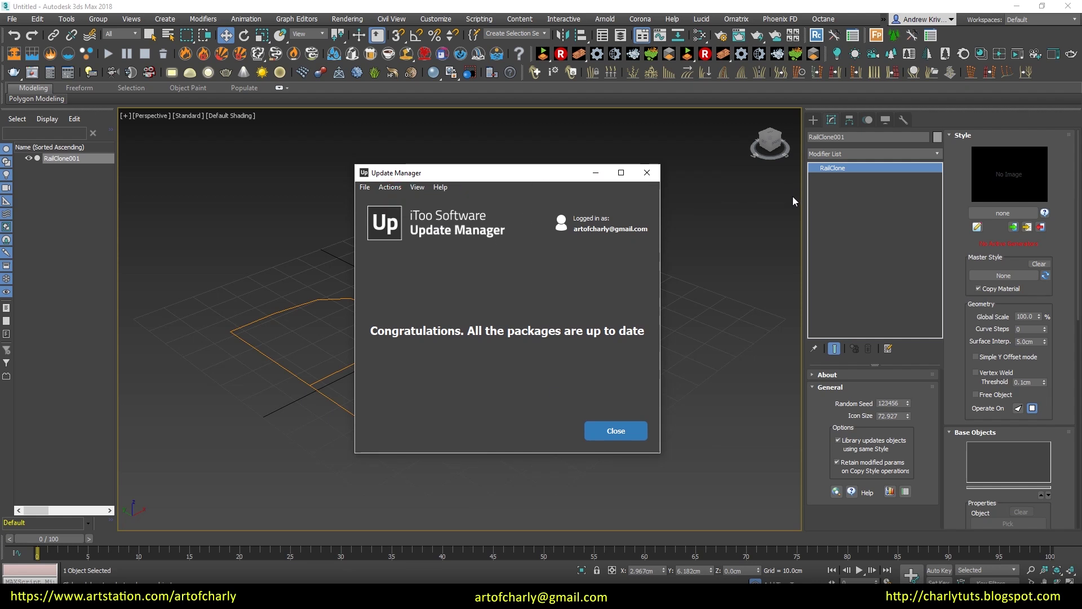
pyautogui.click(365, 187)
pyautogui.click(372, 224)
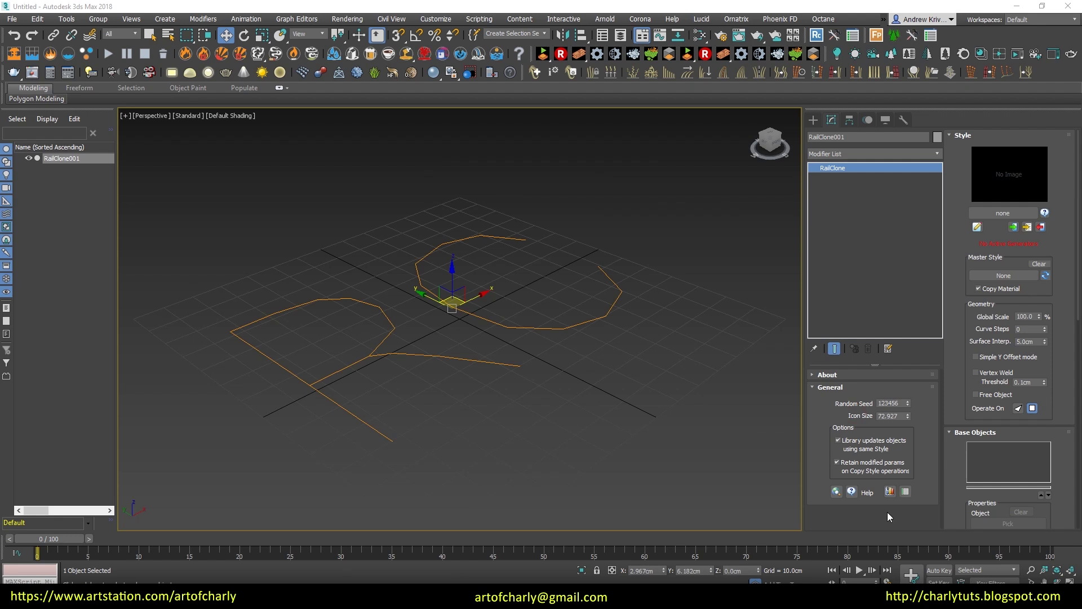
pyautogui.click(851, 492)
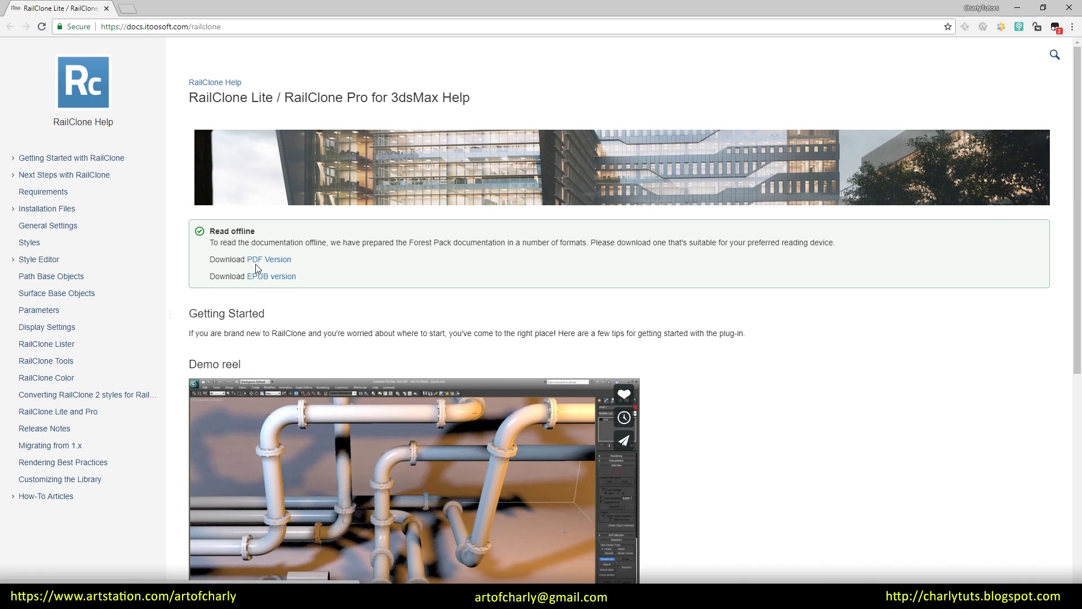
pyautogui.scroll(-7, 529, 339)
pyautogui.scroll(8, 529, 339)
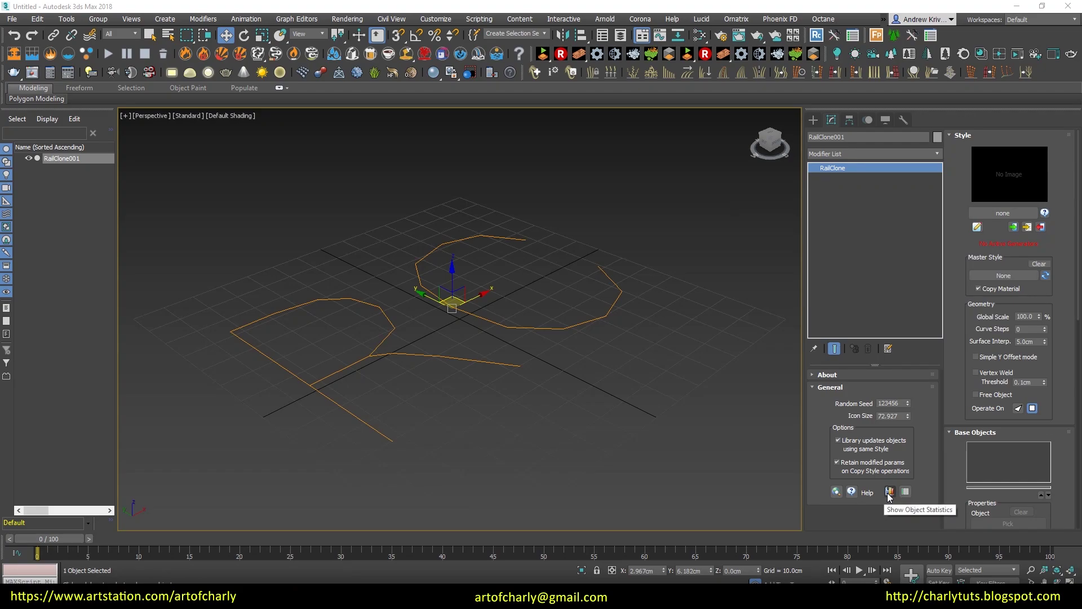
# View RailClone001's object statistics, then dismiss them and reselect RailClone001.
pyautogui.click(889, 492)
pyautogui.moveTo(580, 259); pyautogui.dragTo(660, 256)
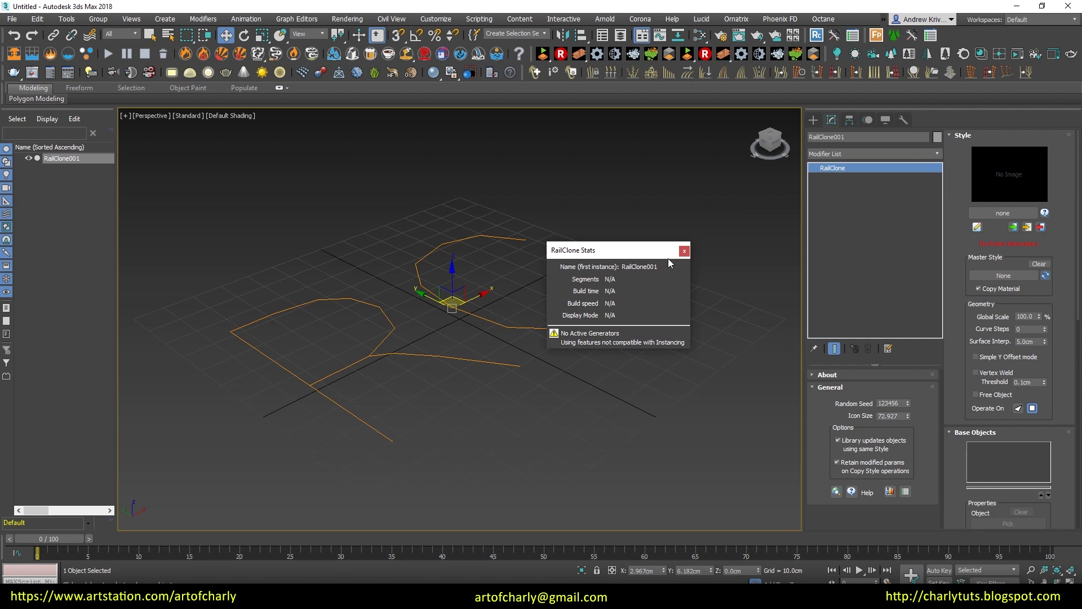
pyautogui.click(699, 251)
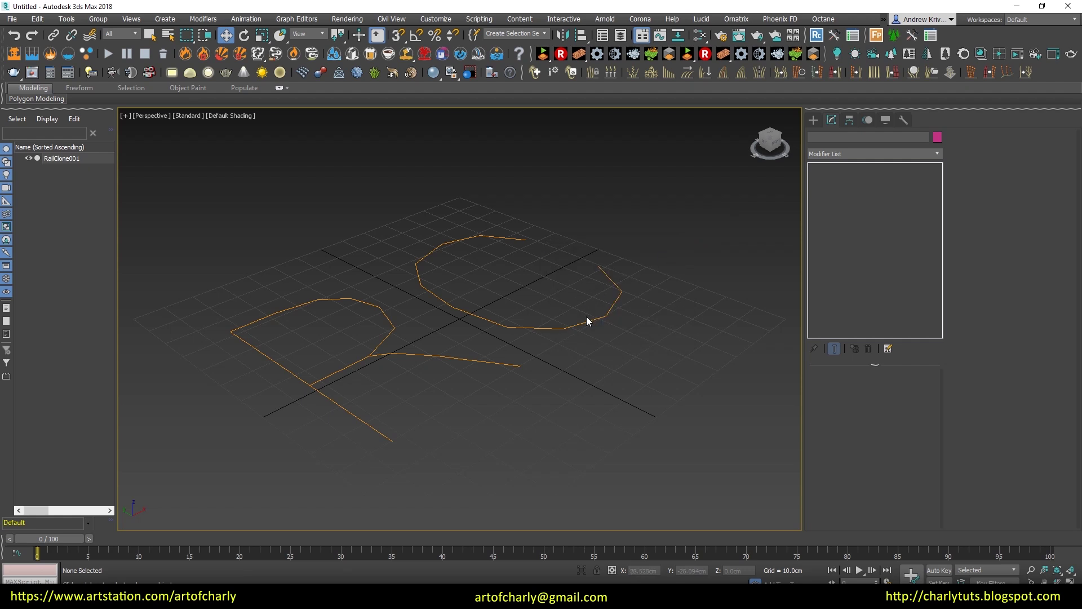
pyautogui.click(597, 320)
# Load the Fence Low style from the Library Browser into RailClone001 and recheck its statistics.
pyautogui.click(1002, 215)
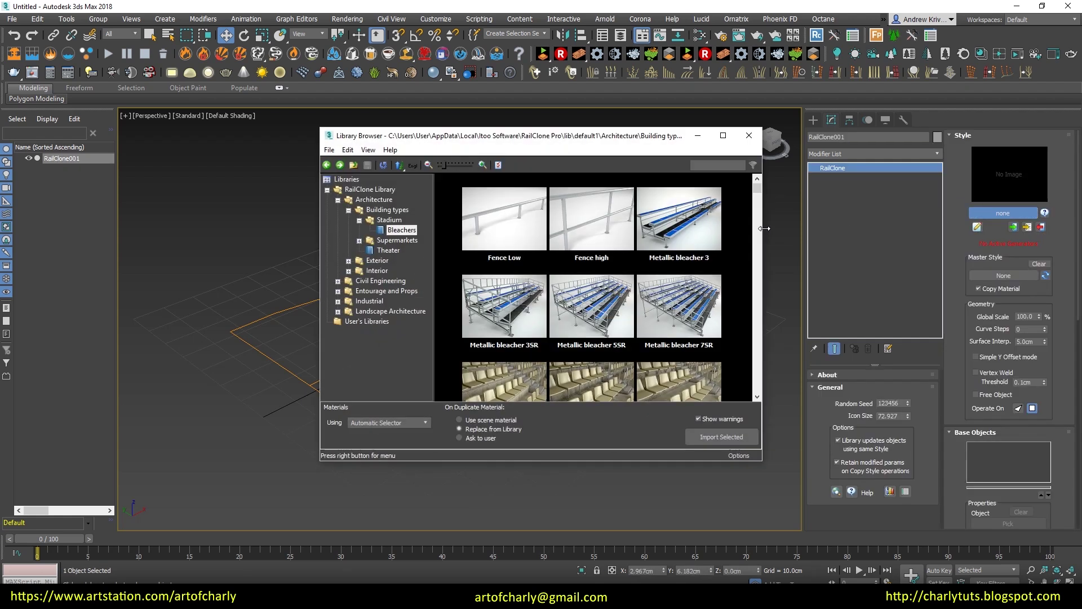
pyautogui.click(507, 208)
pyautogui.click(750, 436)
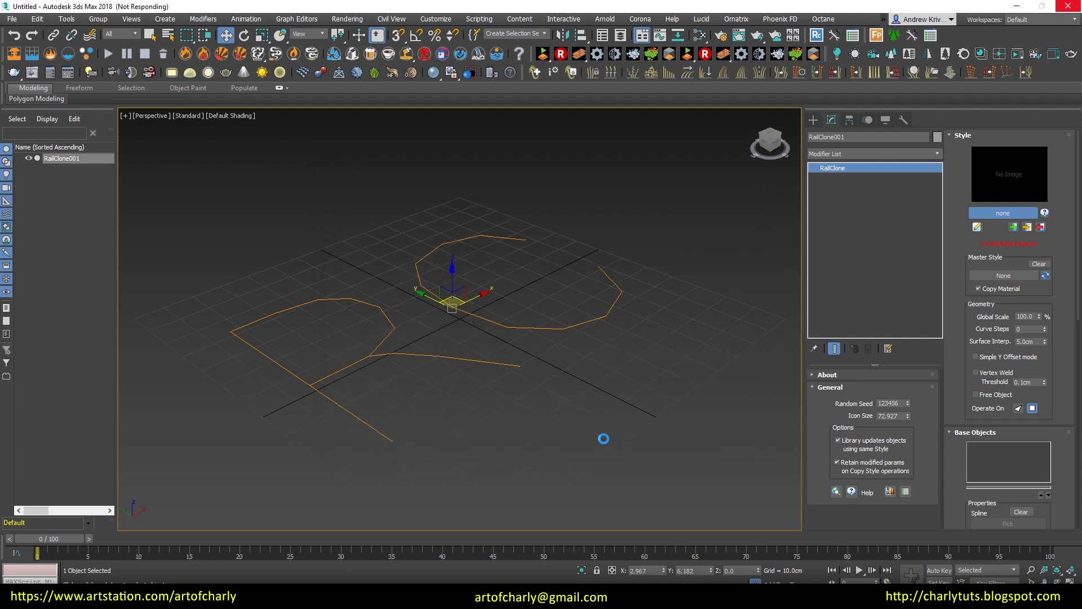
pyautogui.scroll(-5, 488, 322)
pyautogui.scroll(8, 488, 323)
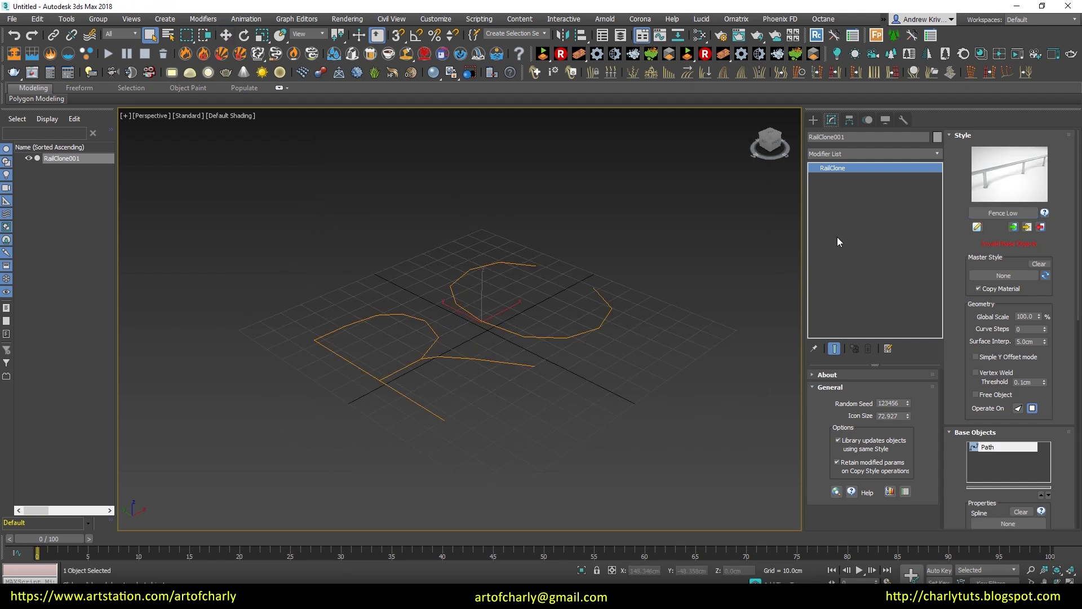
pyautogui.click(902, 492)
pyautogui.click(610, 242)
pyautogui.press('w')
pyautogui.scroll(-3, 506, 276)
pyautogui.scroll(-3, 505, 276)
# Draw a four-vertex Line001 spline and assign it as RailClone001's path.
pyautogui.click(505, 276)
pyautogui.click(814, 119)
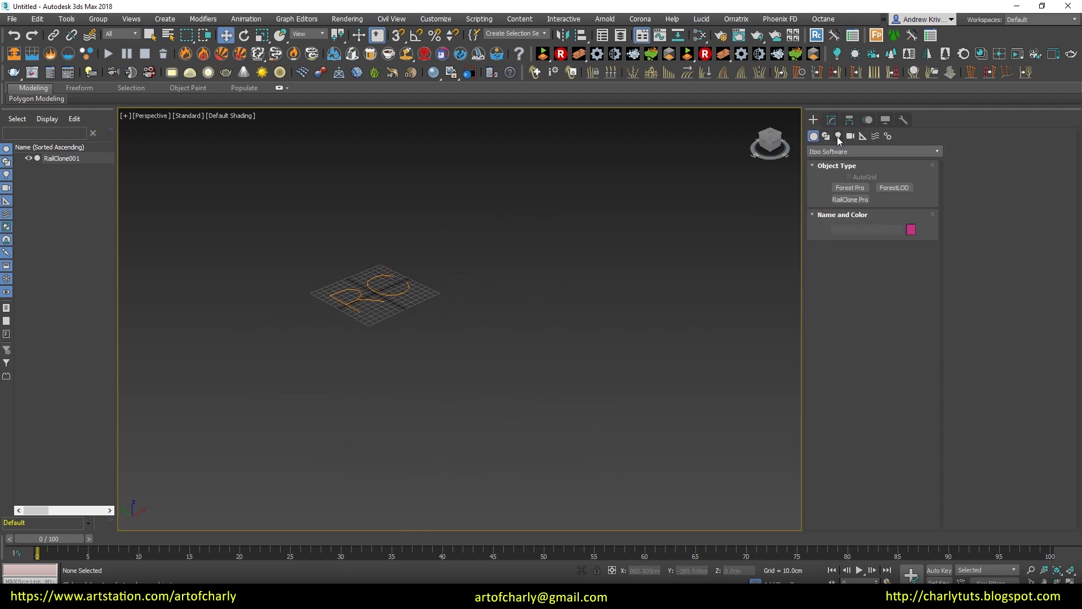
pyautogui.click(850, 208)
pyautogui.click(177, 423)
pyautogui.click(372, 405)
pyautogui.click(543, 340)
pyautogui.click(601, 228)
pyautogui.click(1009, 508)
pyautogui.click(563, 301)
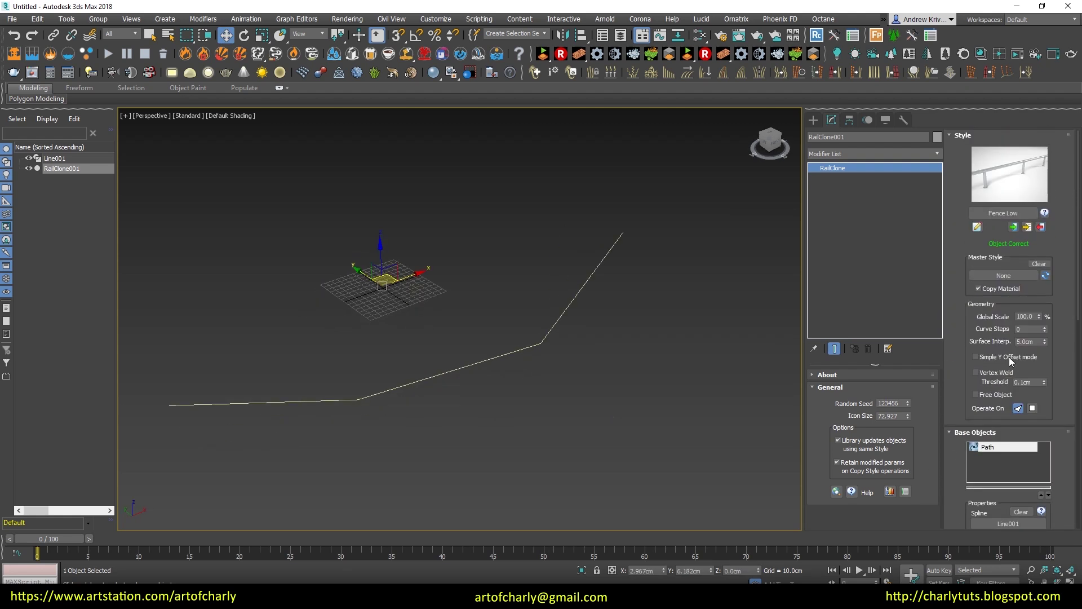
pyautogui.scroll(2, 148, 373)
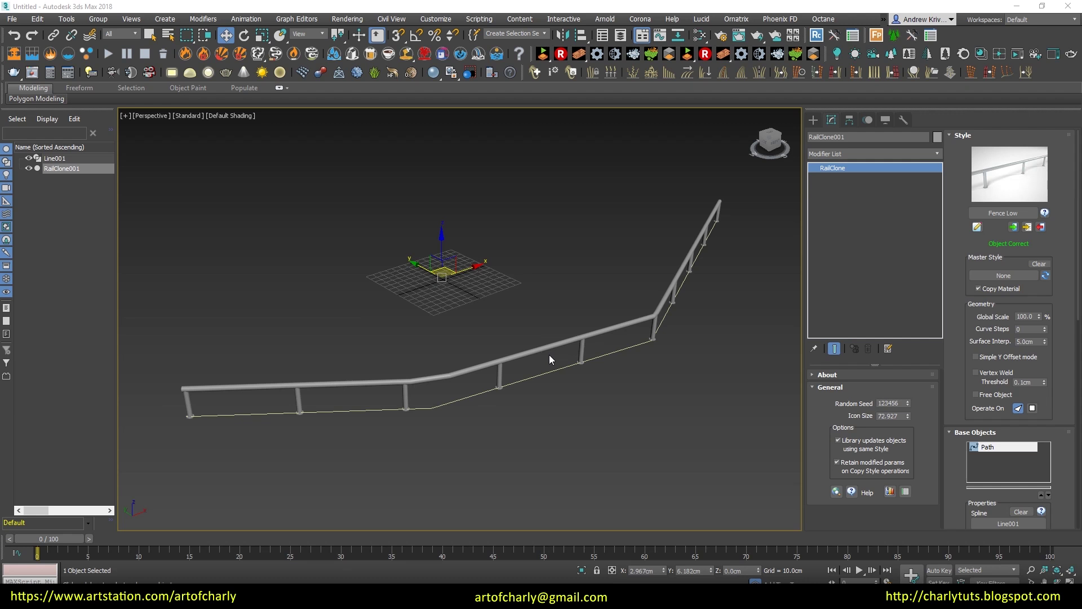
pyautogui.click(889, 492)
pyautogui.click(1037, 215)
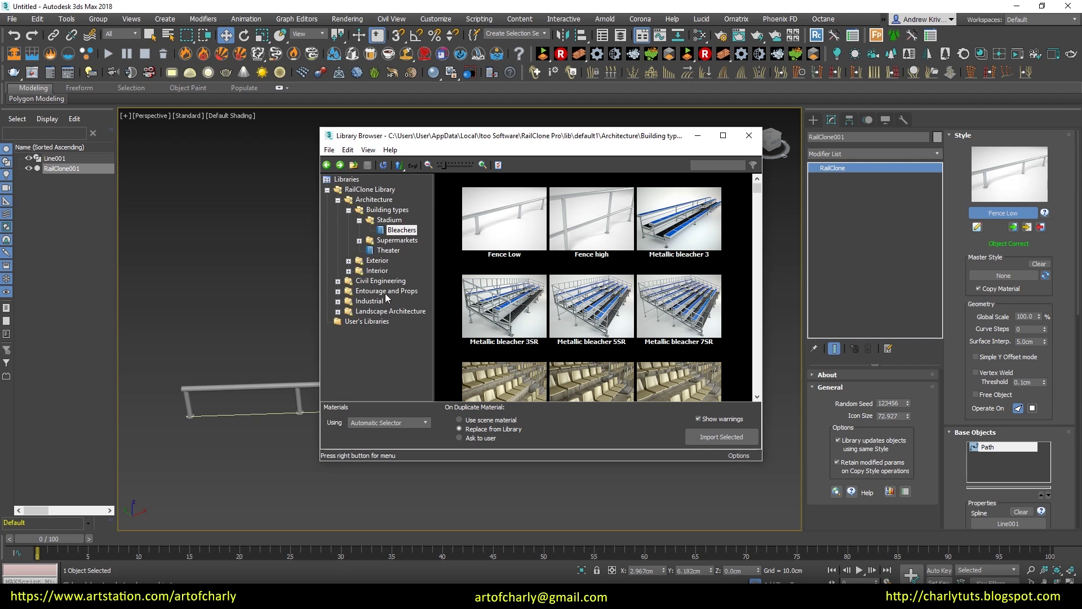
pyautogui.click(383, 280)
pyautogui.click(387, 291)
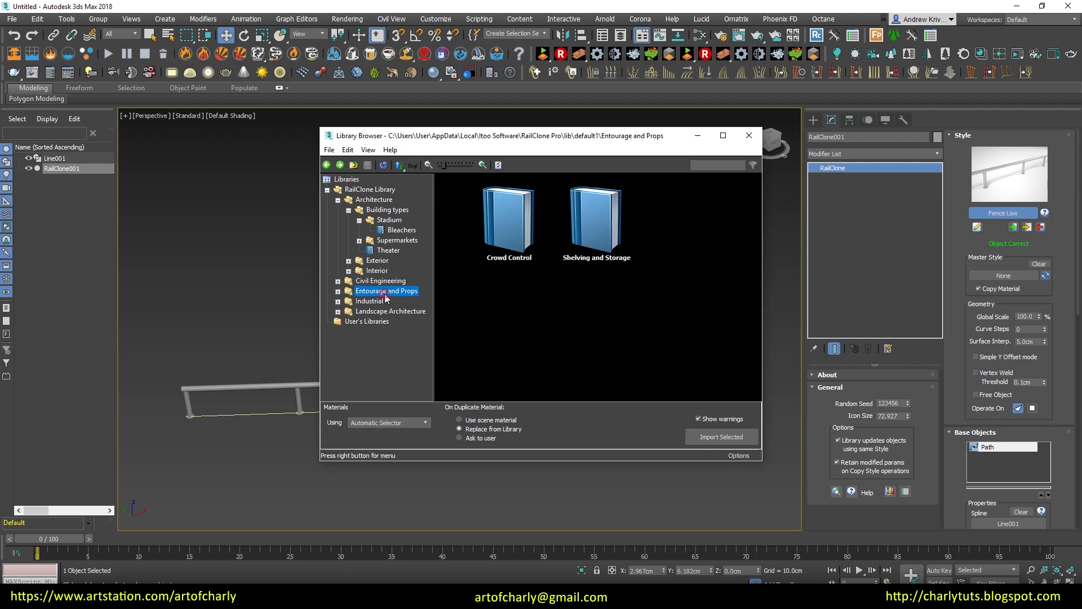
pyautogui.click(394, 230)
pyautogui.click(398, 240)
pyautogui.click(349, 261)
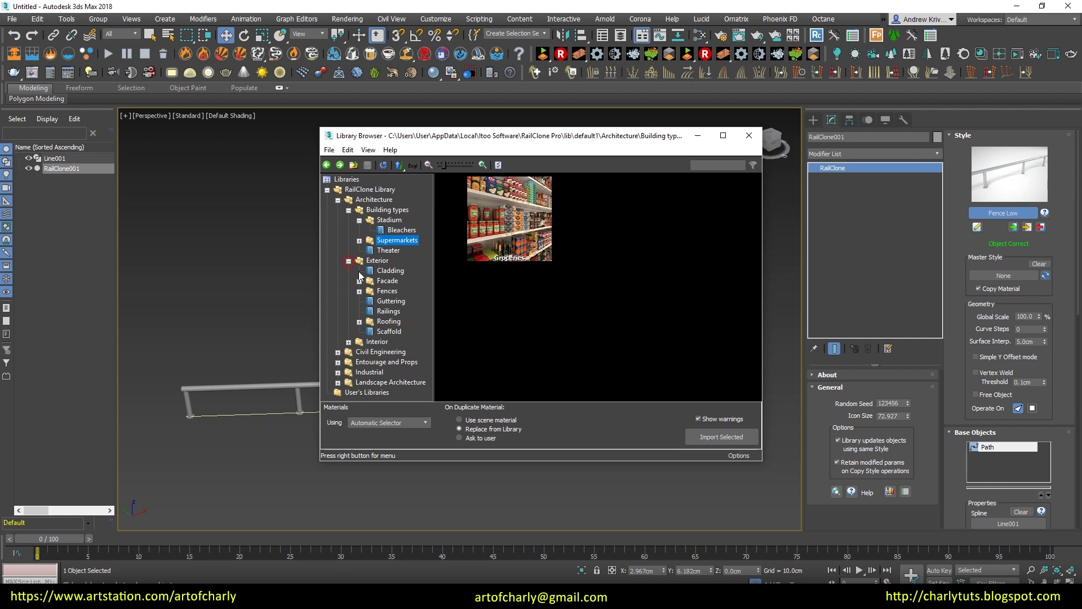
pyautogui.click(390, 271)
pyautogui.scroll(-3, 579, 295)
pyautogui.scroll(-1, 579, 295)
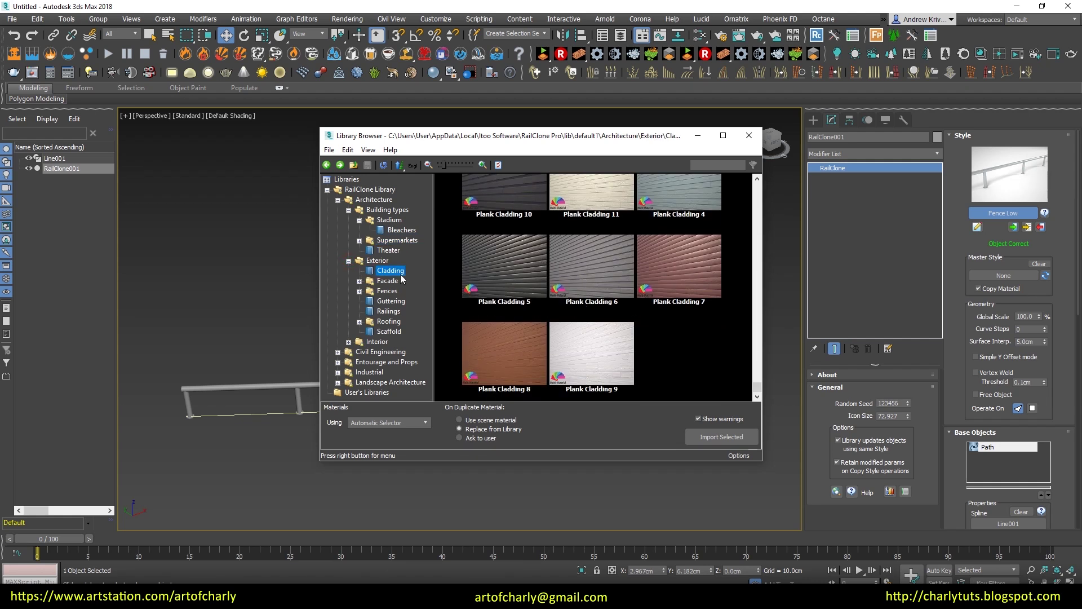
pyautogui.click(389, 291)
pyautogui.click(393, 311)
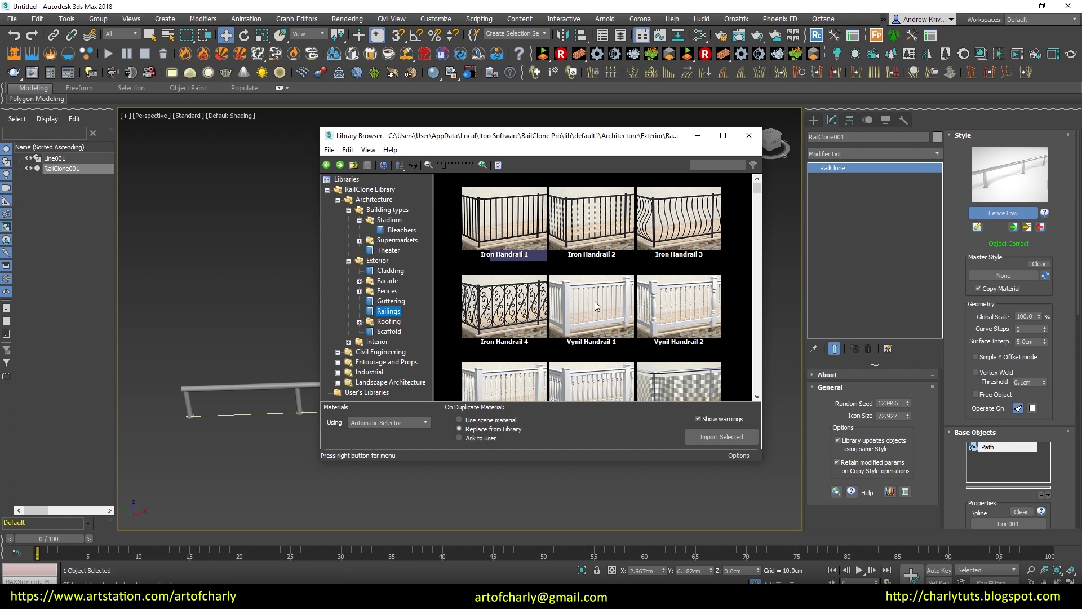
pyautogui.click(388, 321)
pyautogui.click(359, 321)
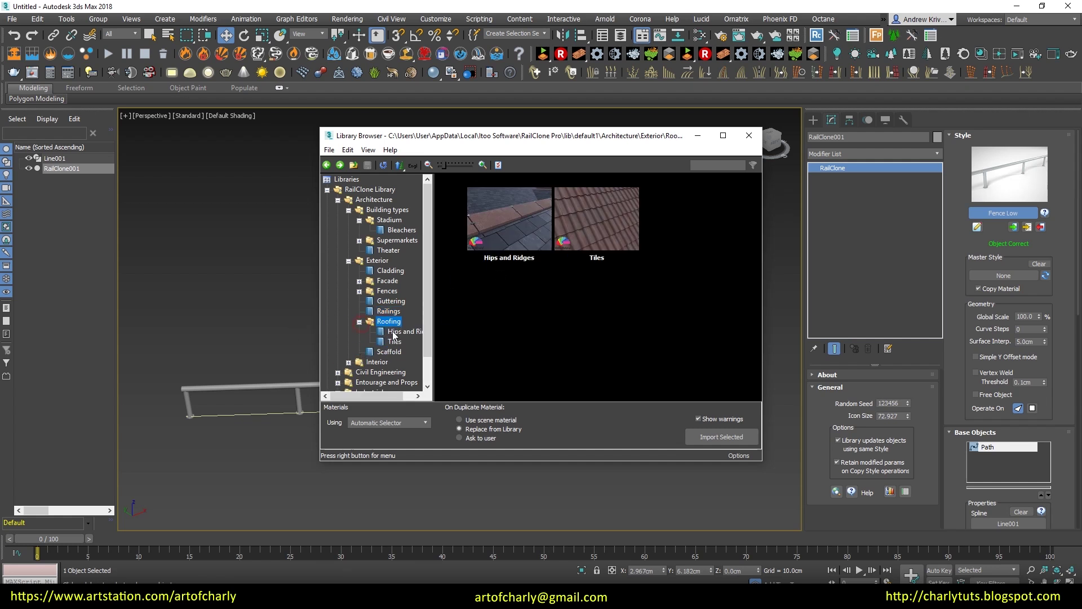
pyautogui.click(395, 341)
pyautogui.scroll(-3, 533, 318)
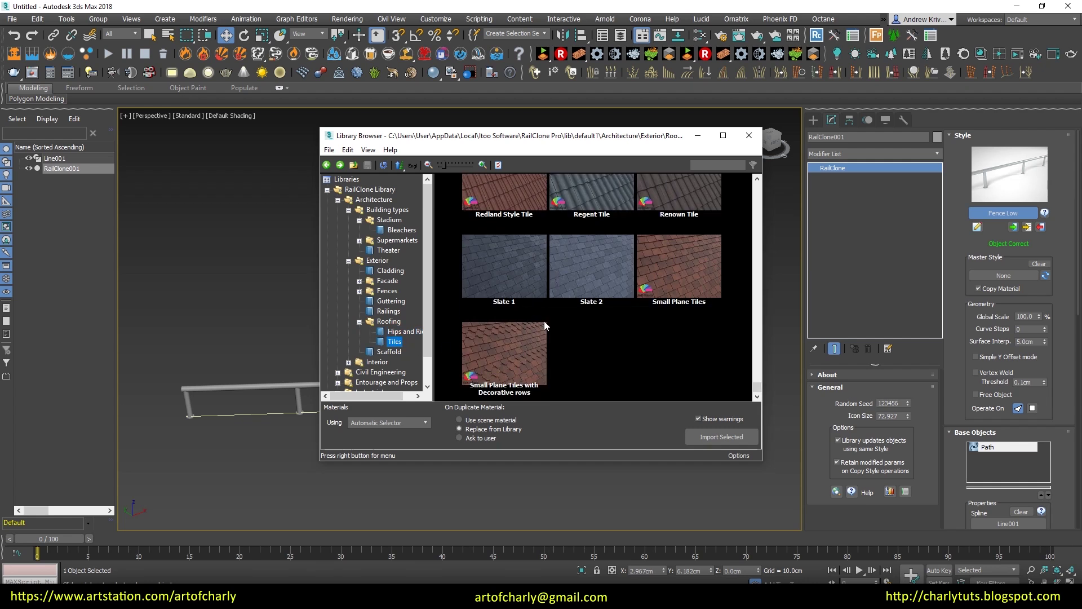
pyautogui.scroll(5, 535, 316)
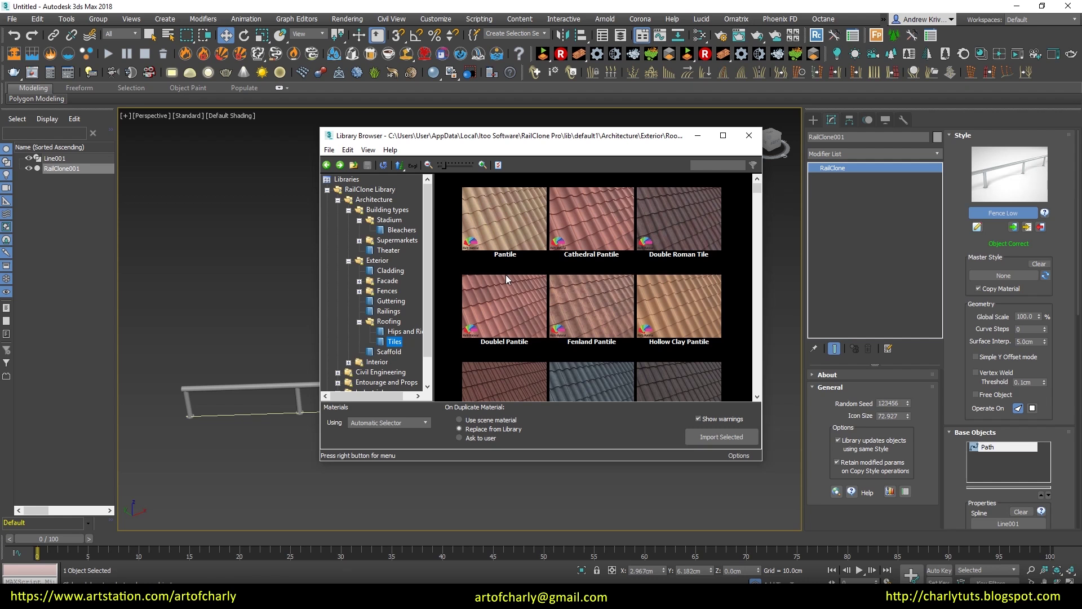
pyautogui.click(749, 135)
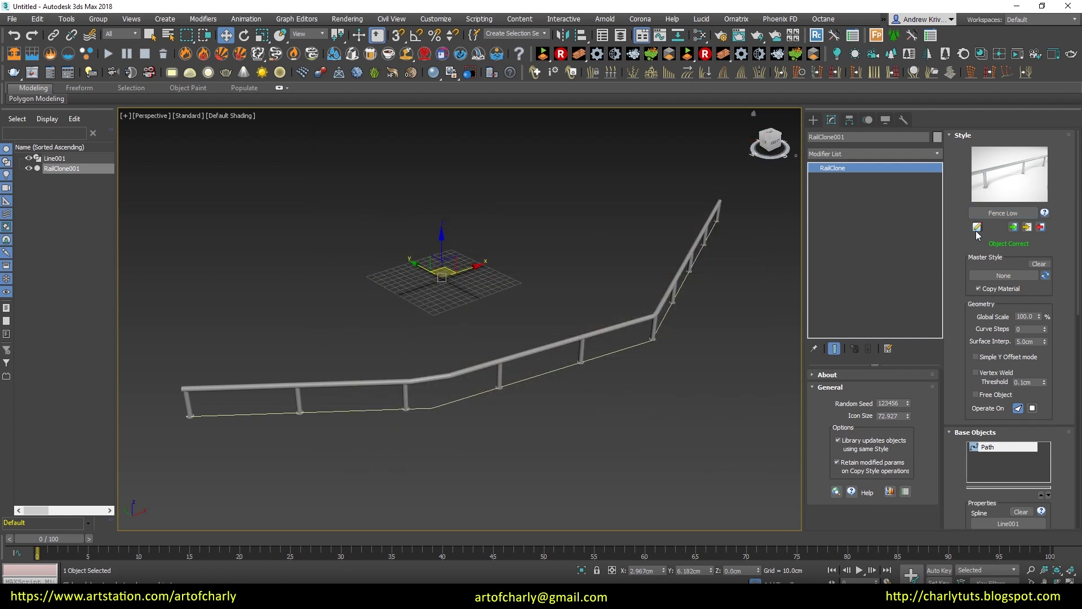
pyautogui.click(977, 228)
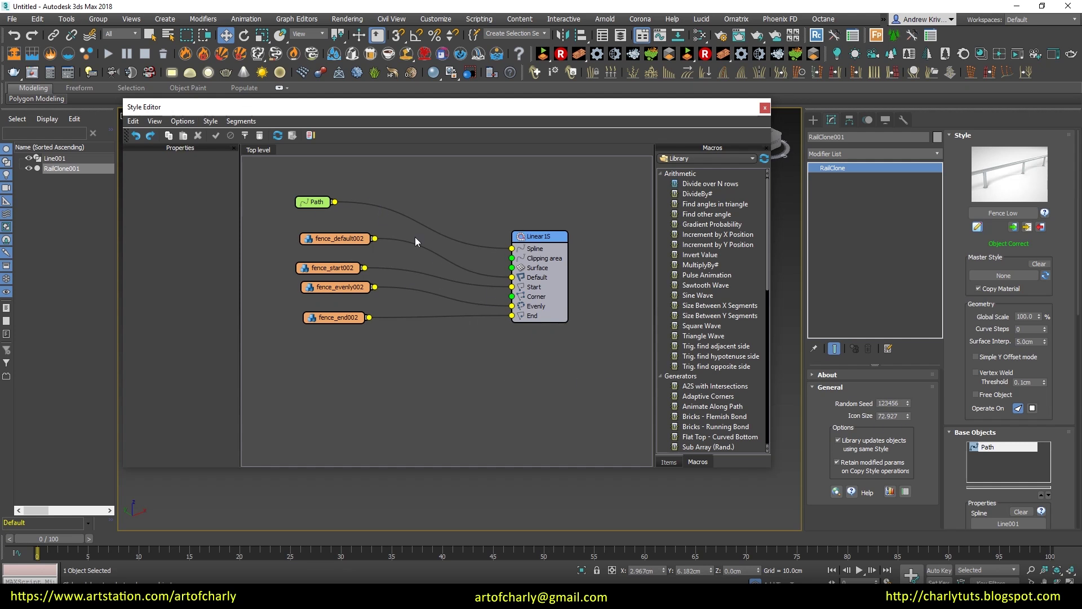
# Reopen the Style Editor and nudge the fence style's Path node slightly right.
pyautogui.click(764, 107)
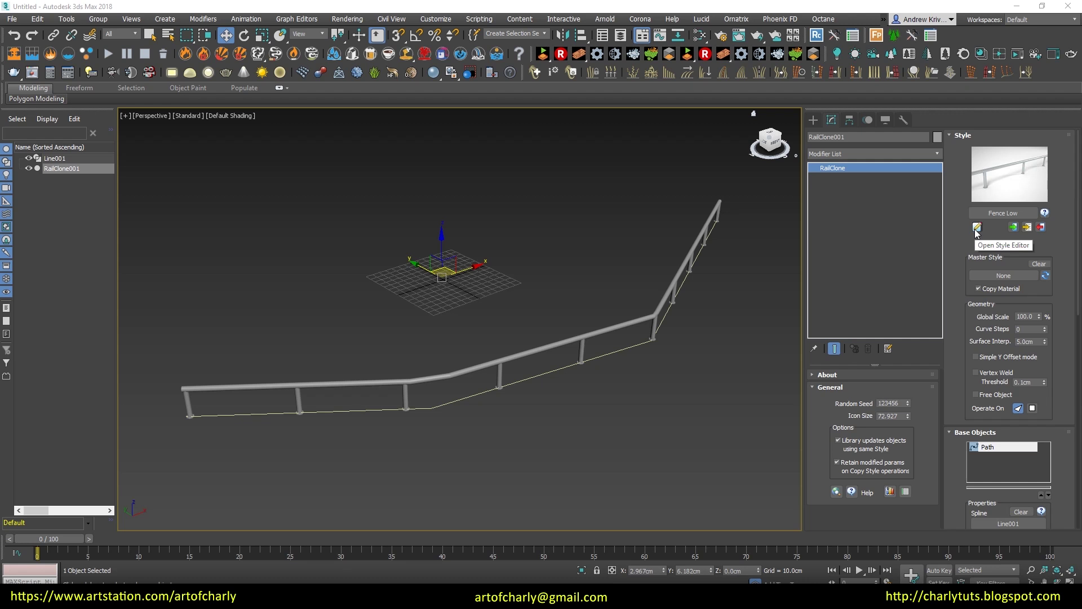
pyautogui.click(1019, 225)
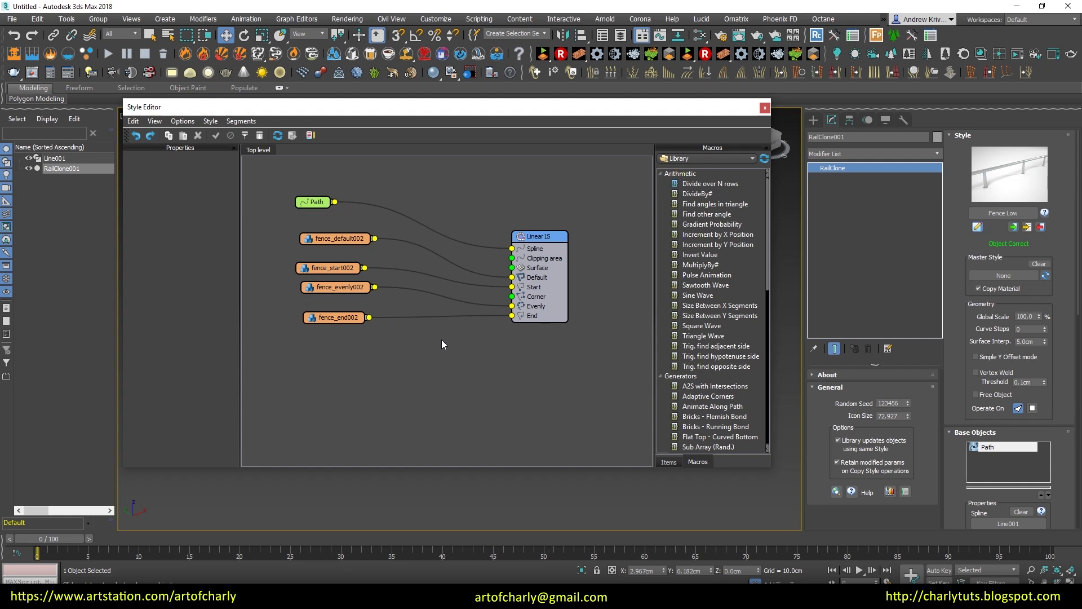
pyautogui.moveTo(320, 202); pyautogui.dragTo(344, 202)
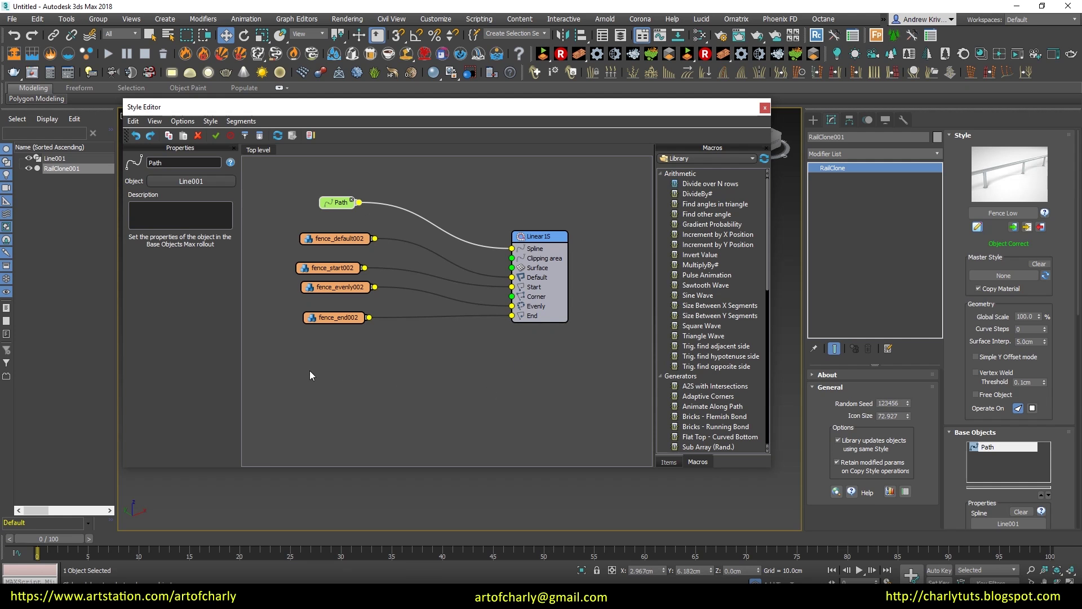
# Switch to the Items list and inspect the fence_default002 segment's properties.
pyautogui.click(669, 462)
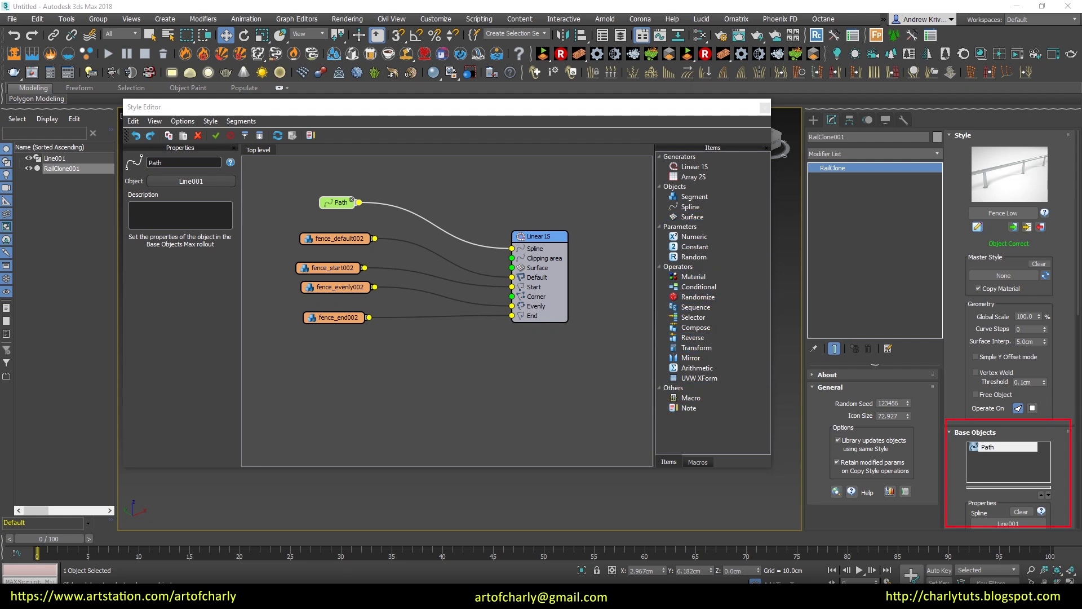
pyautogui.click(330, 239)
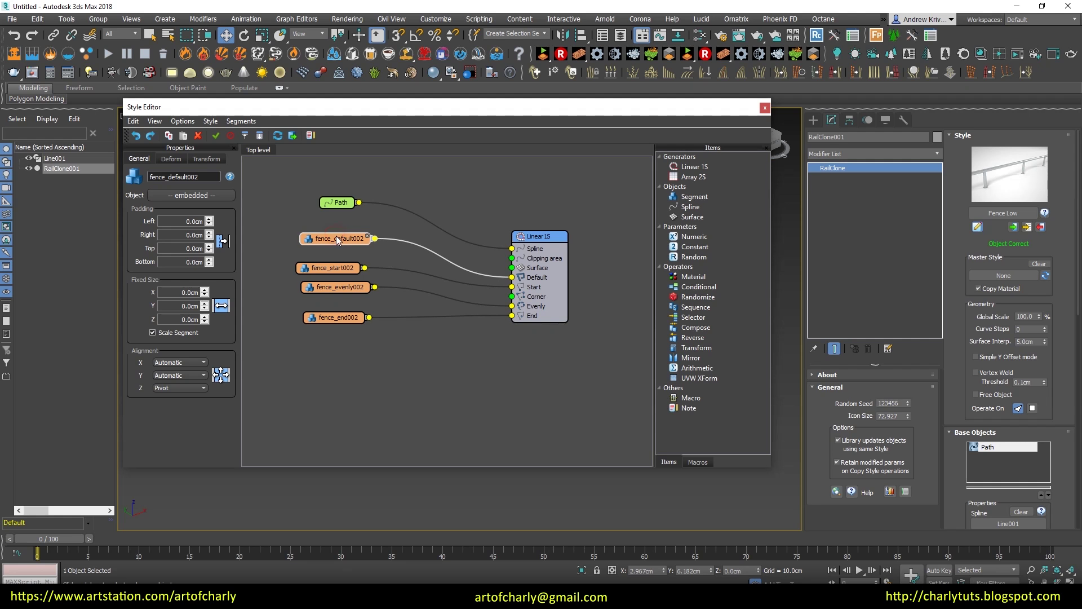
pyautogui.scroll(-4, 955, 401)
pyautogui.scroll(-1, 958, 402)
pyautogui.scroll(-2, 958, 360)
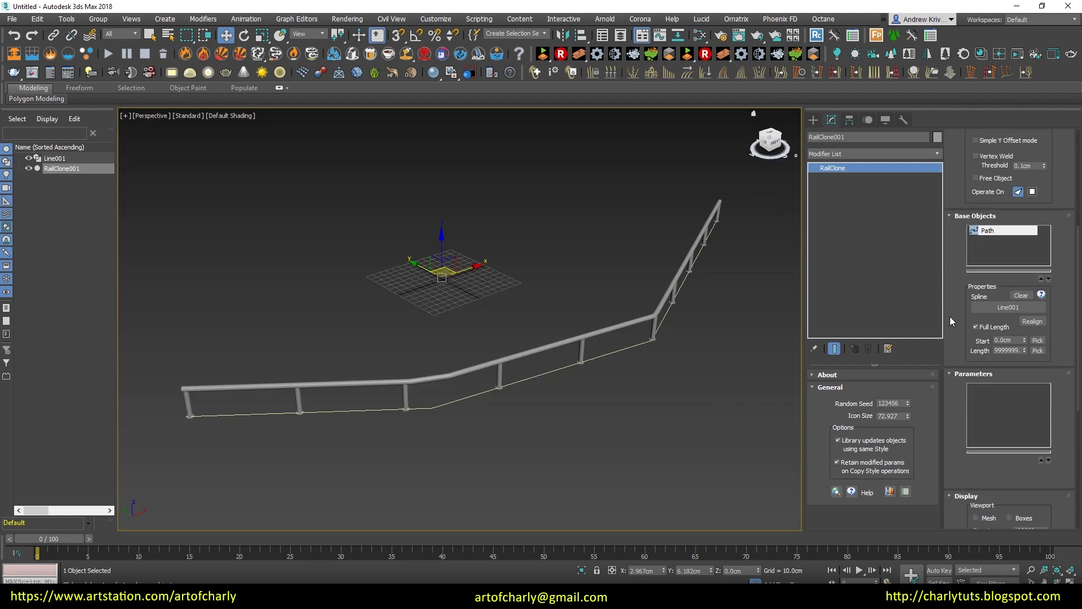
pyautogui.scroll(-2, 949, 316)
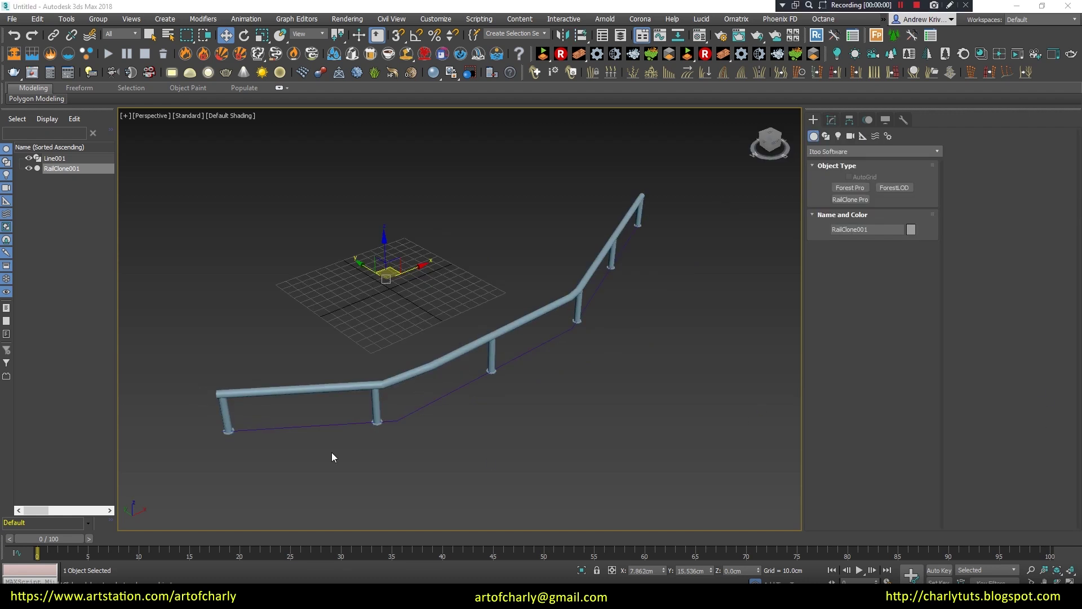
# Delete every node in RailClone001's fence style graph, clearing the railing.
pyautogui.click(465, 281)
pyautogui.click(546, 304)
pyautogui.click(831, 120)
pyautogui.click(978, 227)
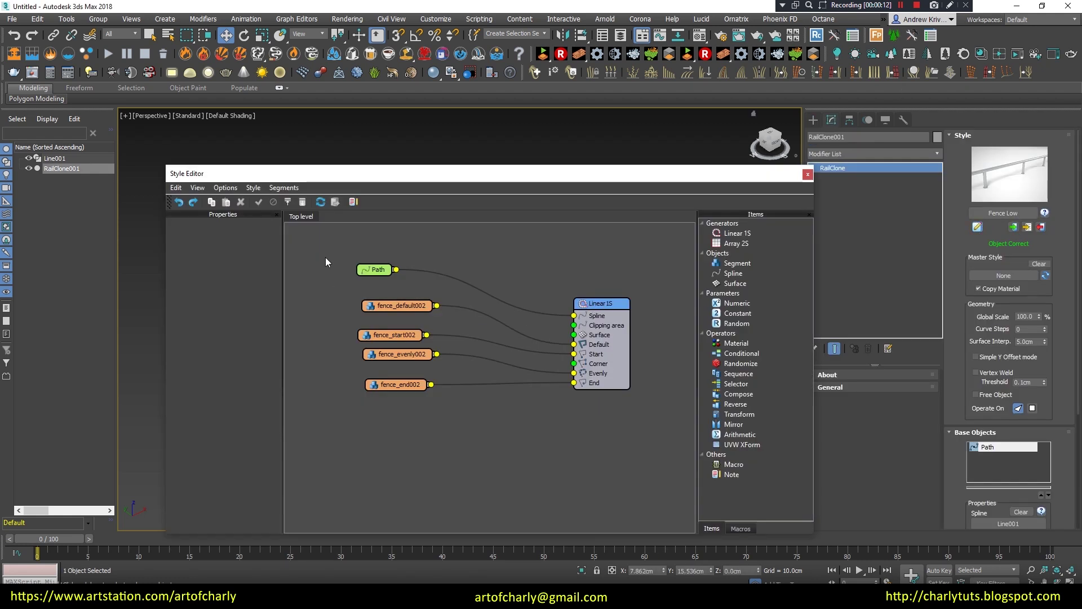
pyautogui.moveTo(326, 261)
pyautogui.mouseDown()
pyautogui.moveTo(593, 455)
pyautogui.moveTo(654, 458)
pyautogui.mouseUp()
pyautogui.press('Delete')
pyautogui.moveTo(535, 177)
pyautogui.mouseDown()
pyautogui.moveTo(600, 539)
pyautogui.moveTo(543, 359)
pyautogui.moveTo(542, 449)
pyautogui.mouseUp()
pyautogui.click(813, 119)
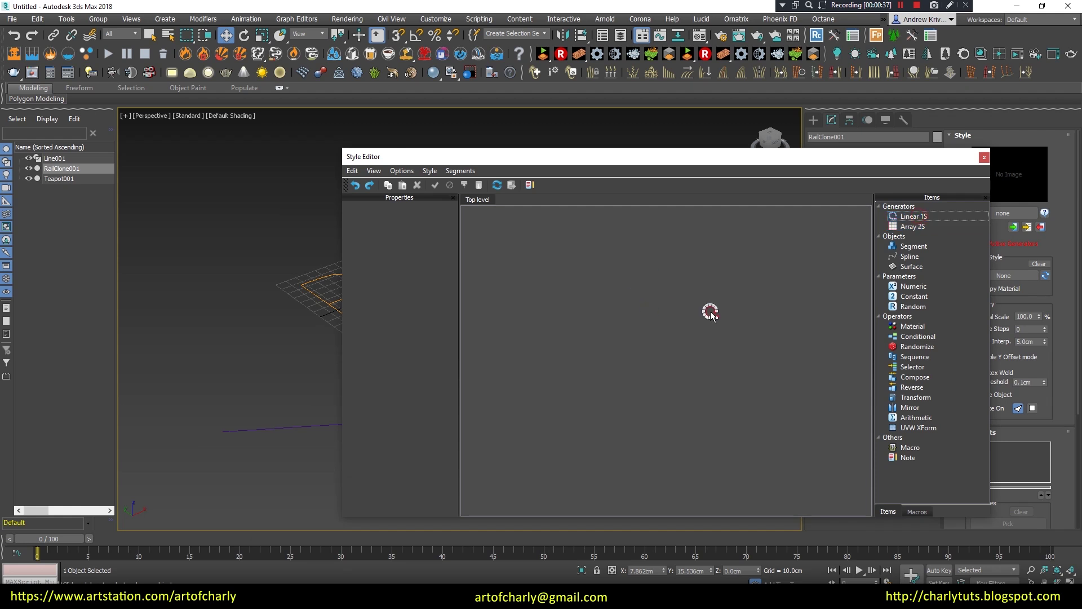
# Add a Linear 1S generator and a Teapot001 segment wired to its Default input.
pyautogui.moveTo(913, 216); pyautogui.dragTo(732, 313)
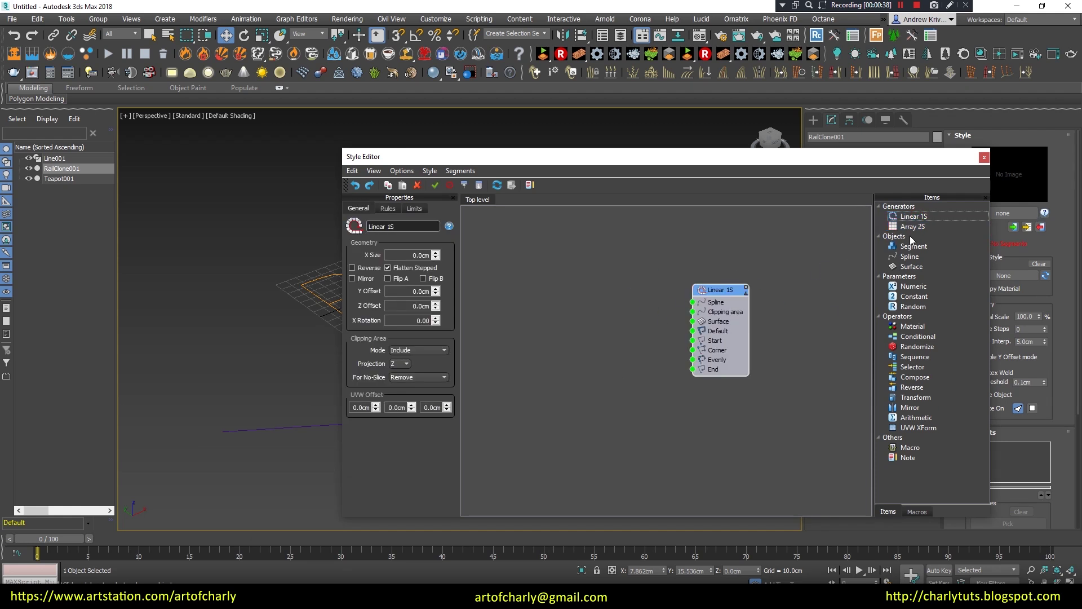
pyautogui.moveTo(913, 246)
pyautogui.mouseDown()
pyautogui.moveTo(533, 300)
pyautogui.moveTo(606, 313)
pyautogui.mouseUp()
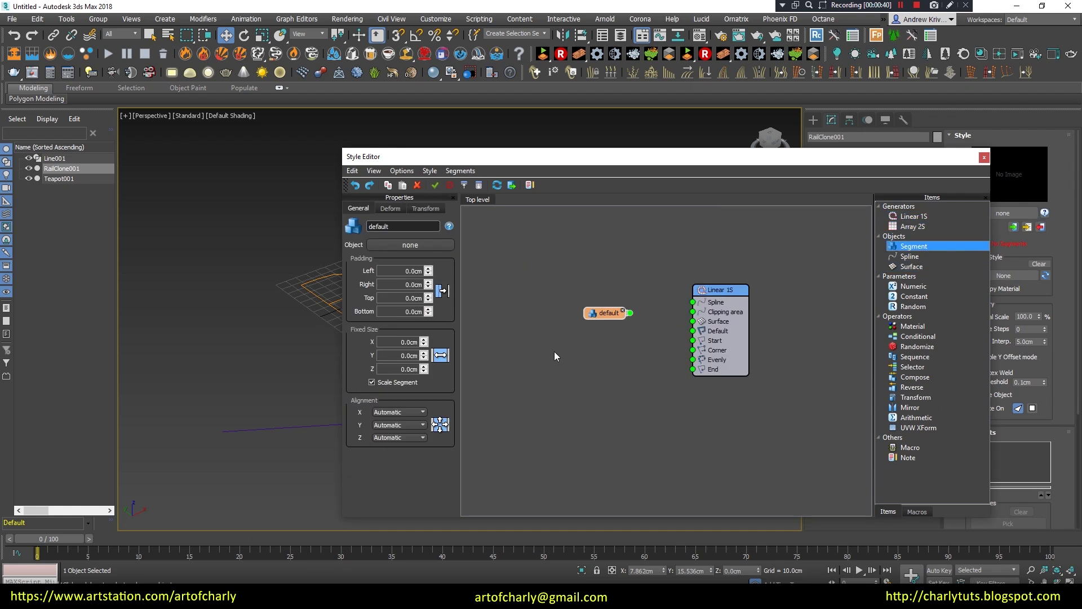
pyautogui.moveTo(606, 171); pyautogui.dragTo(866, 200)
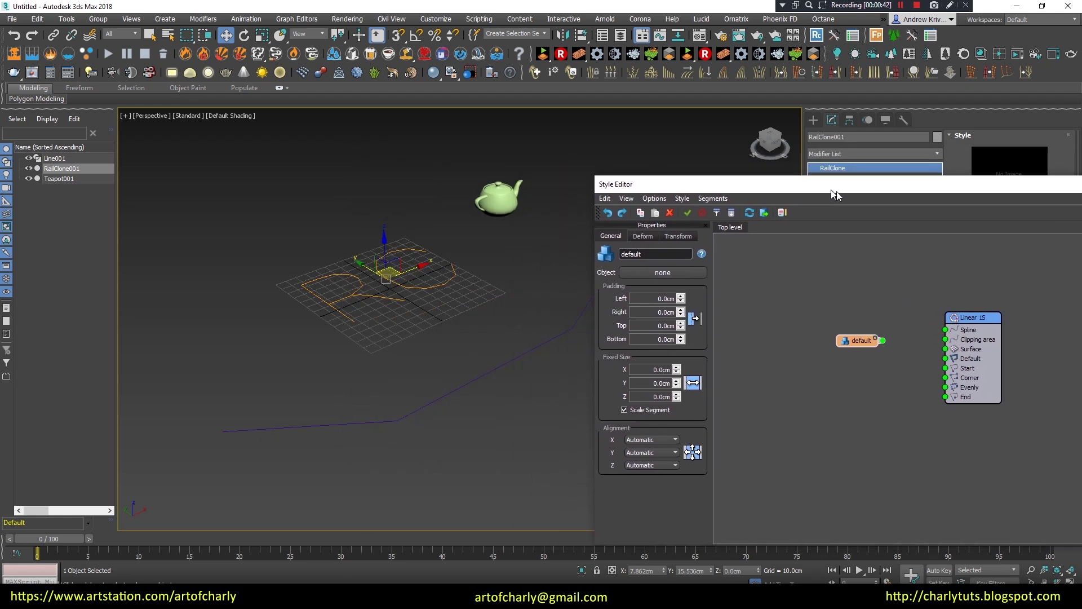
pyautogui.click(669, 274)
pyautogui.click(491, 196)
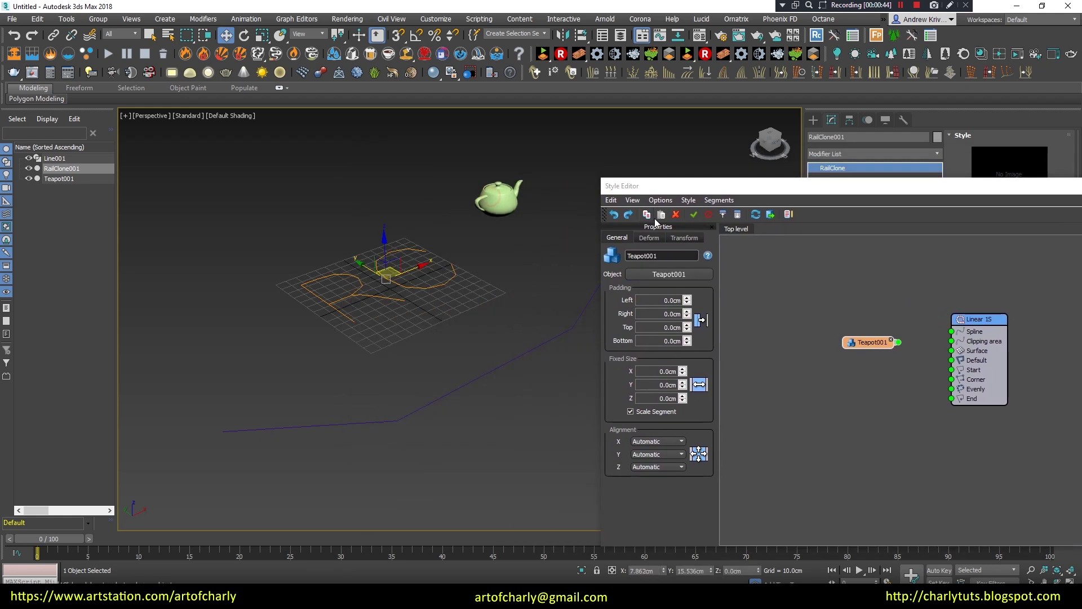
pyautogui.moveTo(773, 186); pyautogui.dragTo(431, 183)
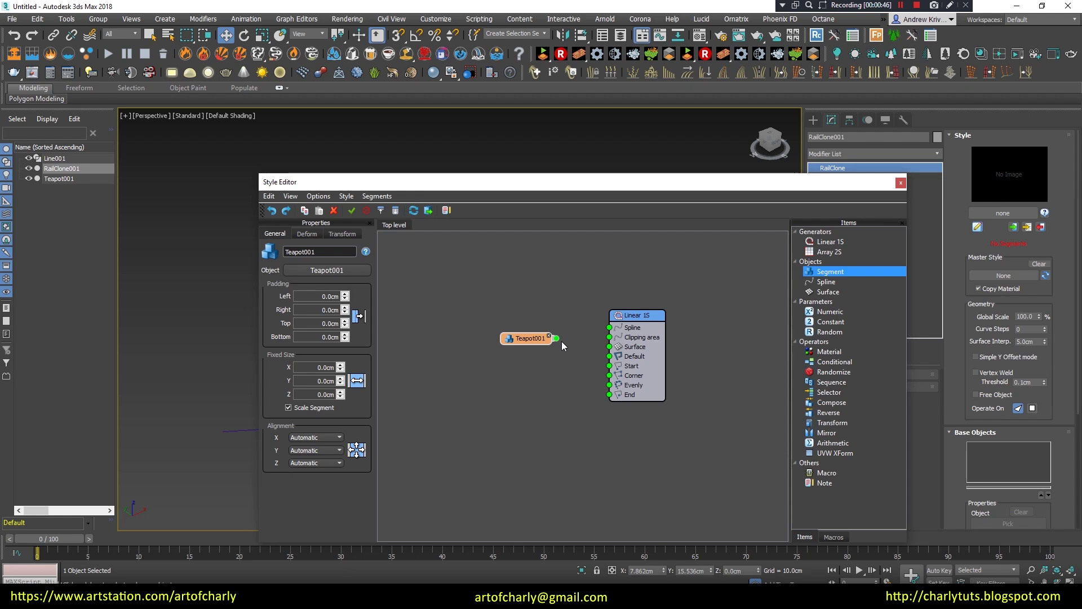
pyautogui.moveTo(600, 363); pyautogui.dragTo(609, 357)
pyautogui.moveTo(538, 340); pyautogui.dragTo(484, 355)
# Add a Spline node set to Line001 and feed it into Linear 1S, repeating teapots.
pyautogui.moveTo(826, 282)
pyautogui.mouseDown()
pyautogui.moveTo(452, 302)
pyautogui.moveTo(481, 320)
pyautogui.mouseUp()
pyautogui.moveTo(511, 320); pyautogui.dragTo(610, 327)
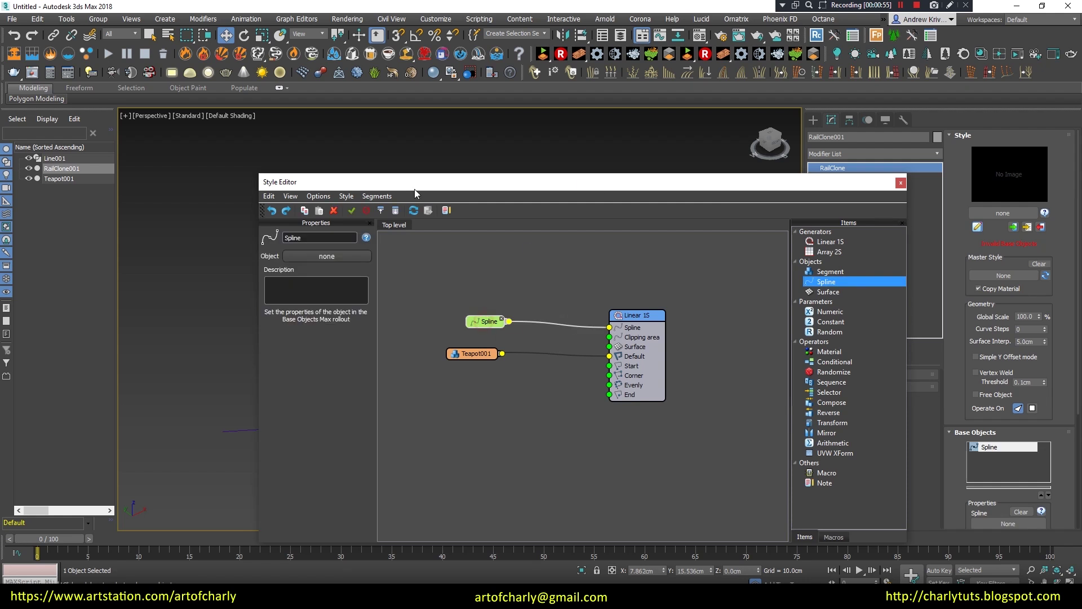
pyautogui.moveTo(428, 182); pyautogui.dragTo(772, 198)
pyautogui.moveTo(262, 468)
pyautogui.keyDown('alt'); pyautogui.mouseDown(button='middle')
pyautogui.moveTo(462, 404)
pyautogui.moveTo(447, 399)
pyautogui.moveTo(490, 402)
pyautogui.moveTo(483, 419)
pyautogui.mouseUp(button='middle'); pyautogui.keyUp('alt')
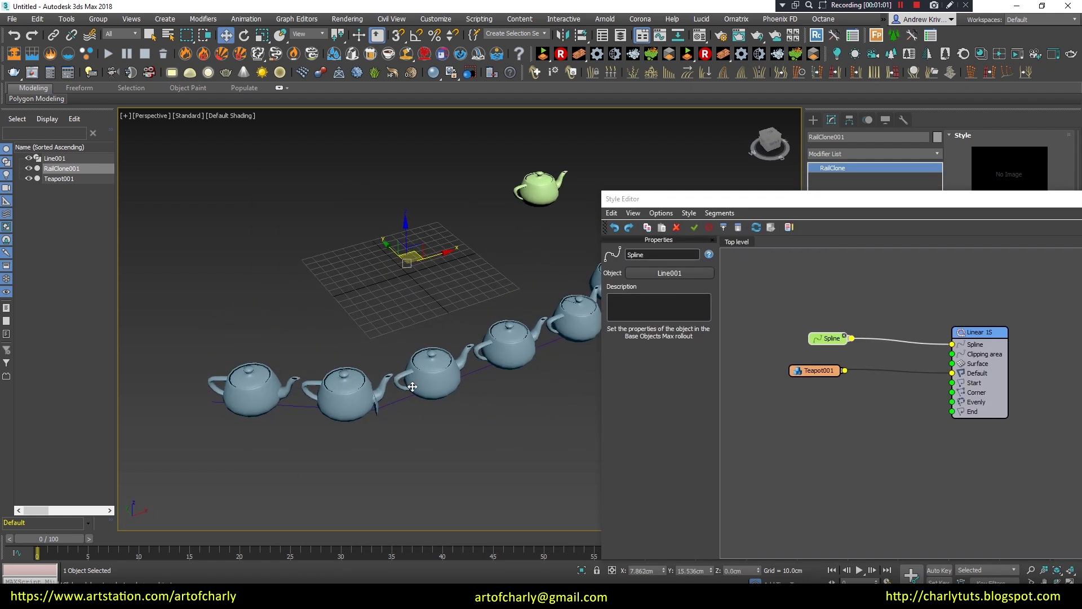
pyautogui.moveTo(406, 401)
pyautogui.mouseDown(button='middle')
pyautogui.moveTo(426, 381)
pyautogui.moveTo(510, 378)
pyautogui.mouseUp(button='middle')
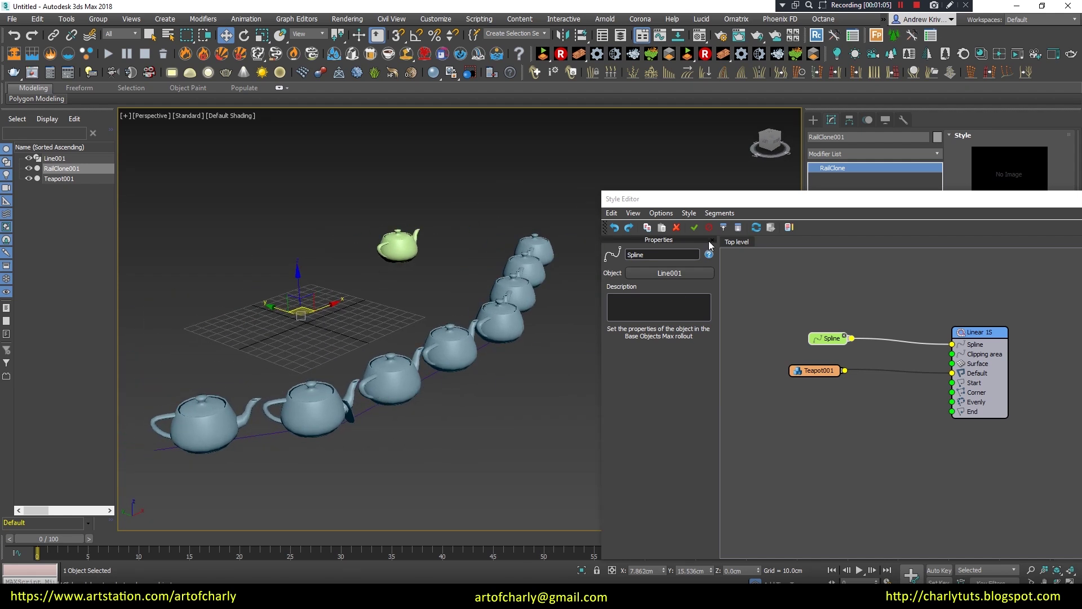
pyautogui.moveTo(749, 203); pyautogui.dragTo(311, 169)
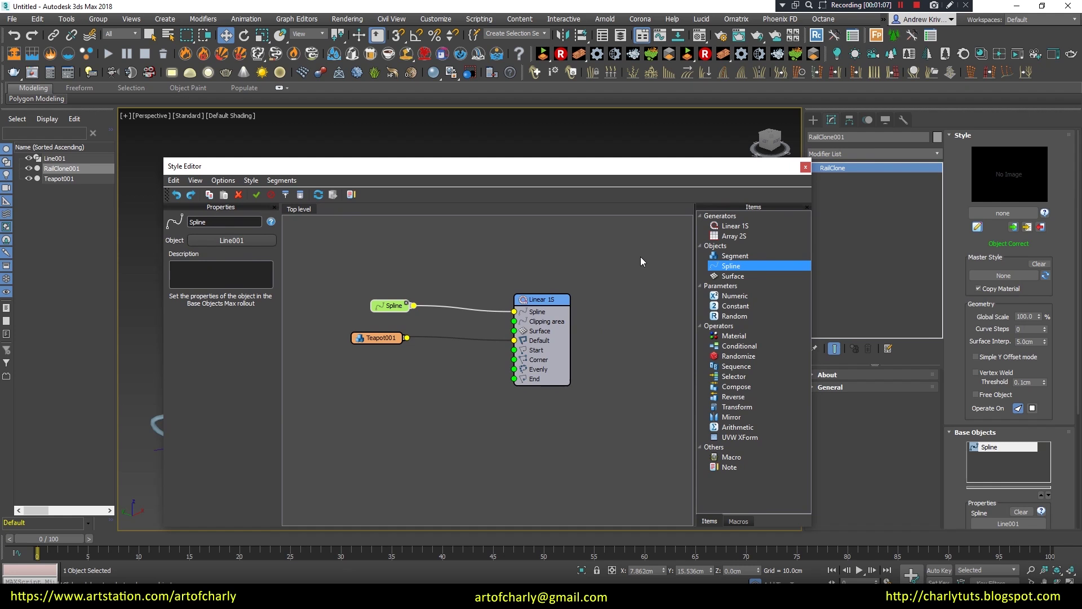
# Select the source teapot via RailClone's quad menu, then cancel an accidental move.
pyautogui.click(604, 302)
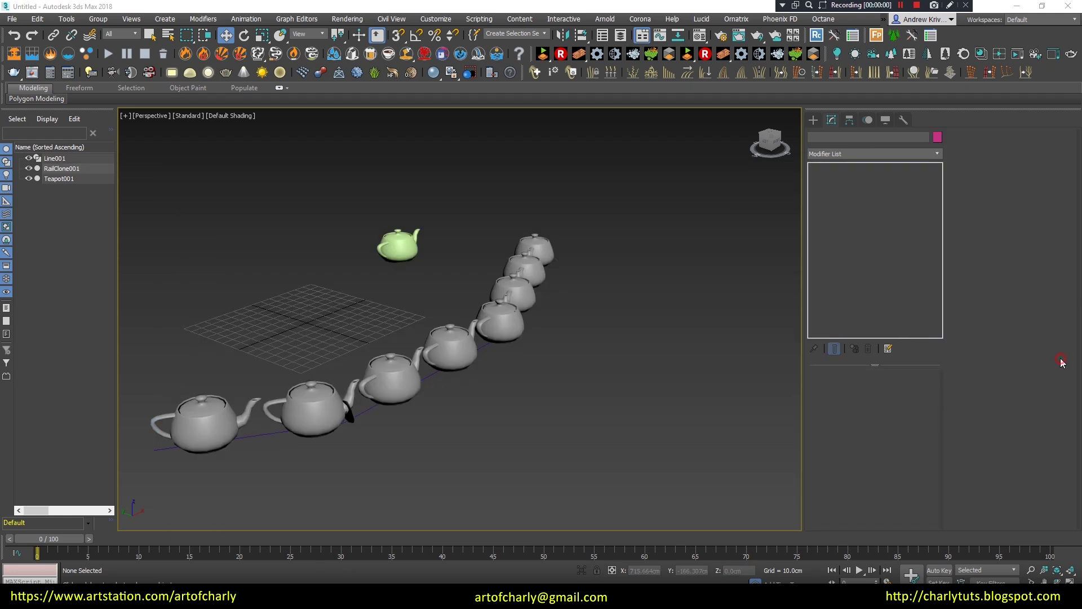
pyautogui.click(406, 369)
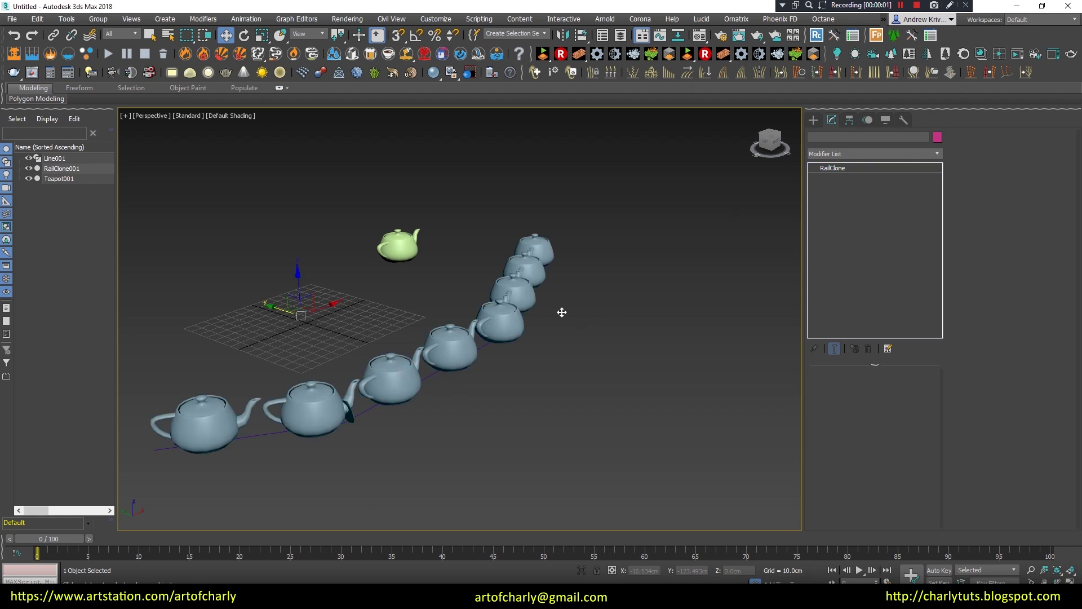
pyautogui.rightClick(533, 264)
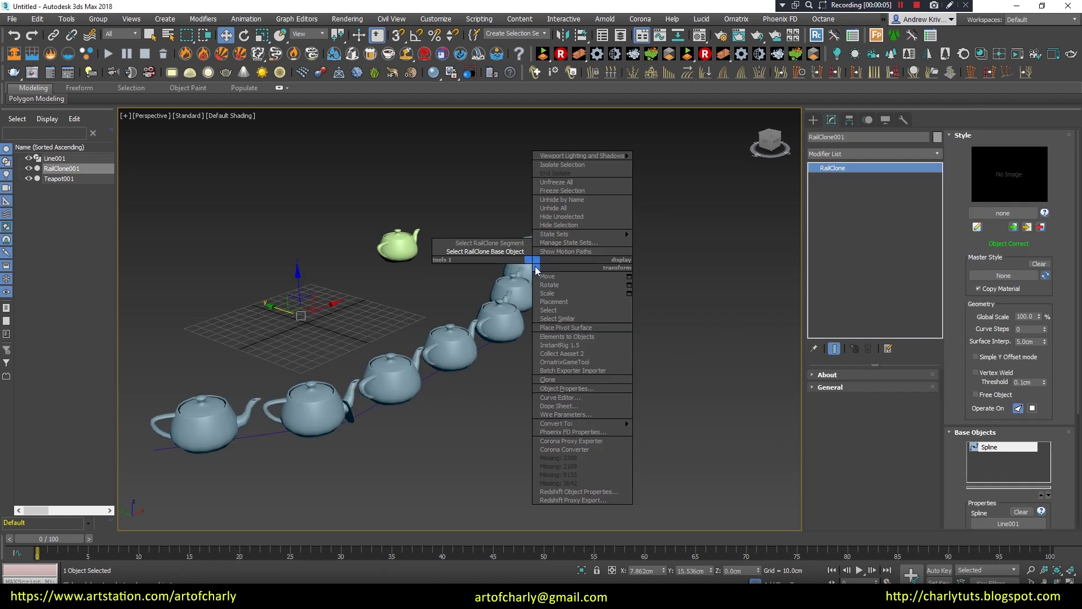
pyautogui.click(490, 251)
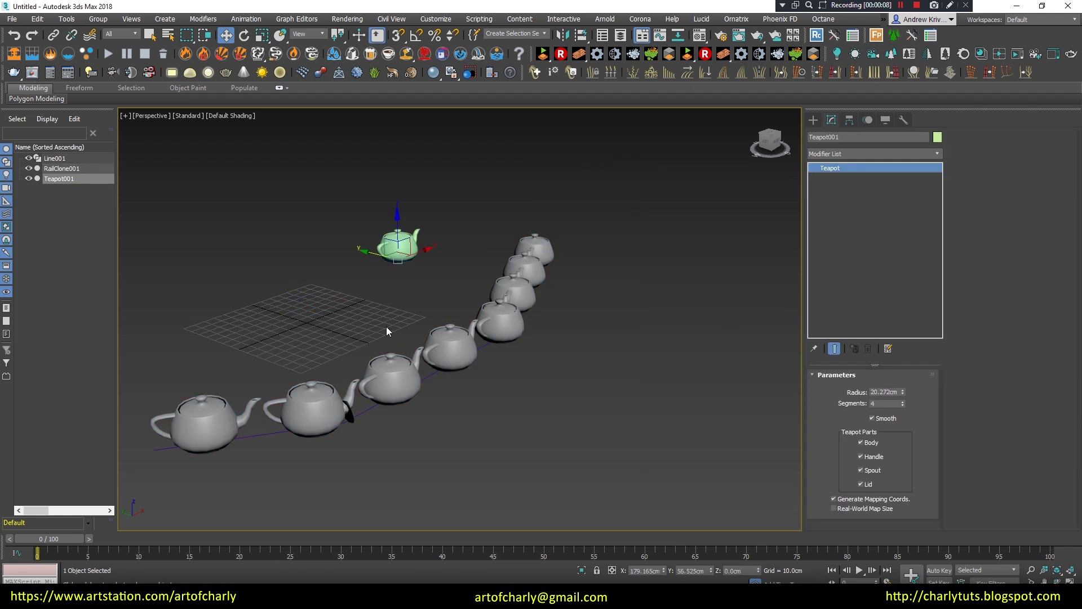
pyautogui.moveTo(391, 246); pyautogui.dragTo(364, 238)
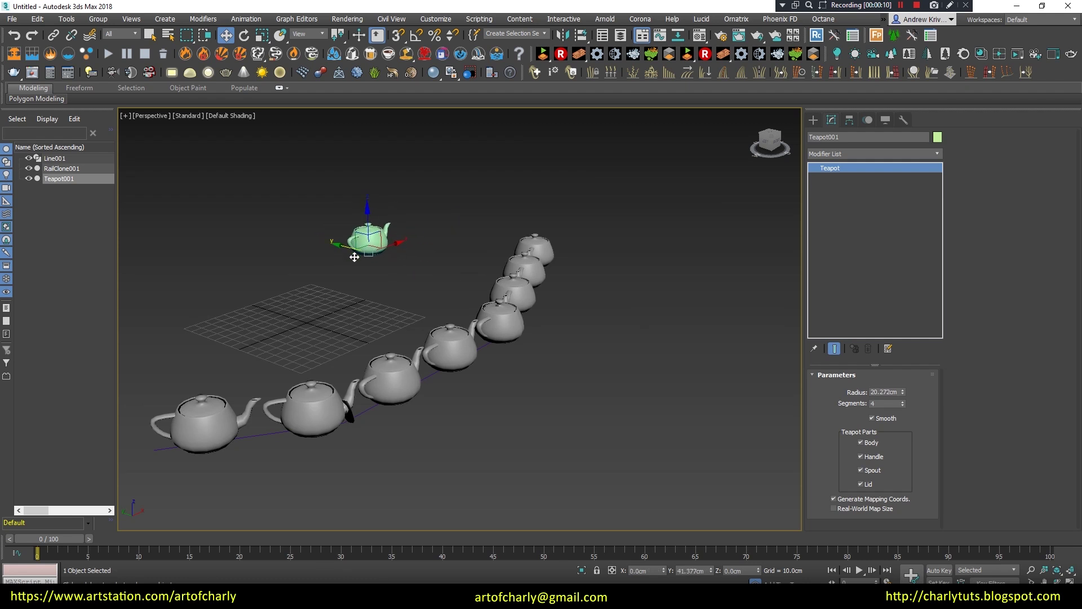
pyautogui.rightClick(519, 268)
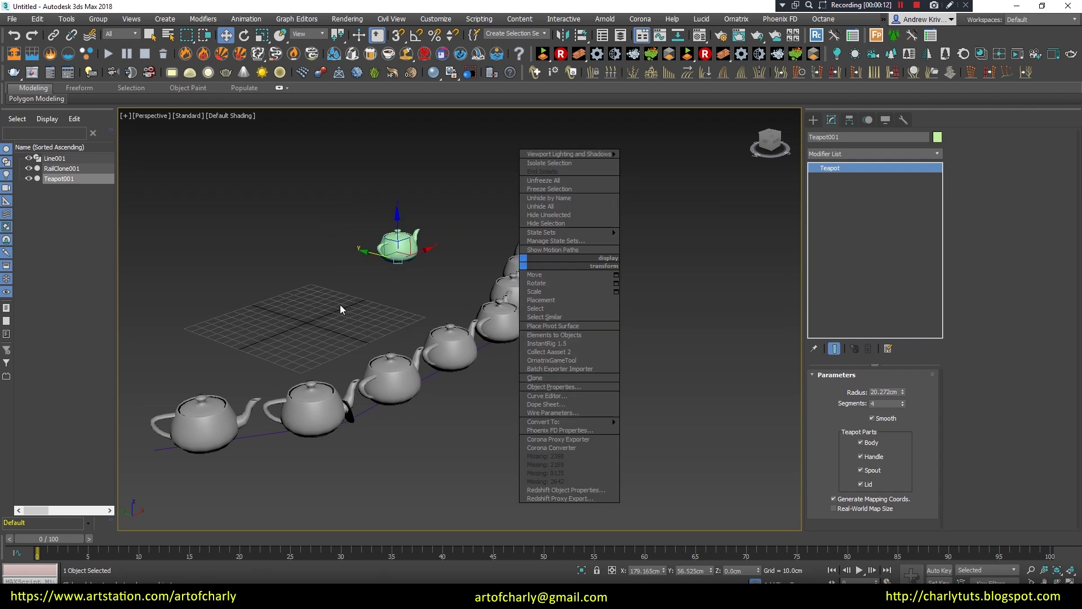
# Use RailClone's quad menu to select its base objects, including the Line the teapots follow.
pyautogui.click(515, 265)
pyautogui.rightClick(516, 265)
pyautogui.click(483, 276)
pyautogui.click(390, 331)
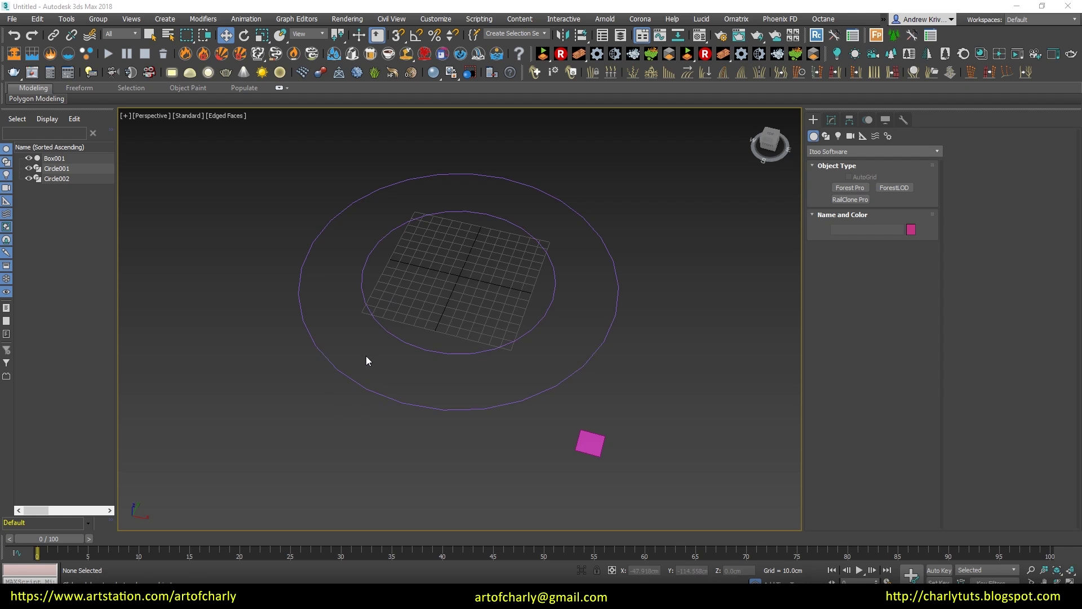
# Place a new RailClone Pro object, RailClone001, to the right of the two circles.
pyautogui.keyDown('alt'); pyautogui.moveTo(656, 418); pyautogui.dragTo(620, 423, button='middle'); pyautogui.keyUp('alt')
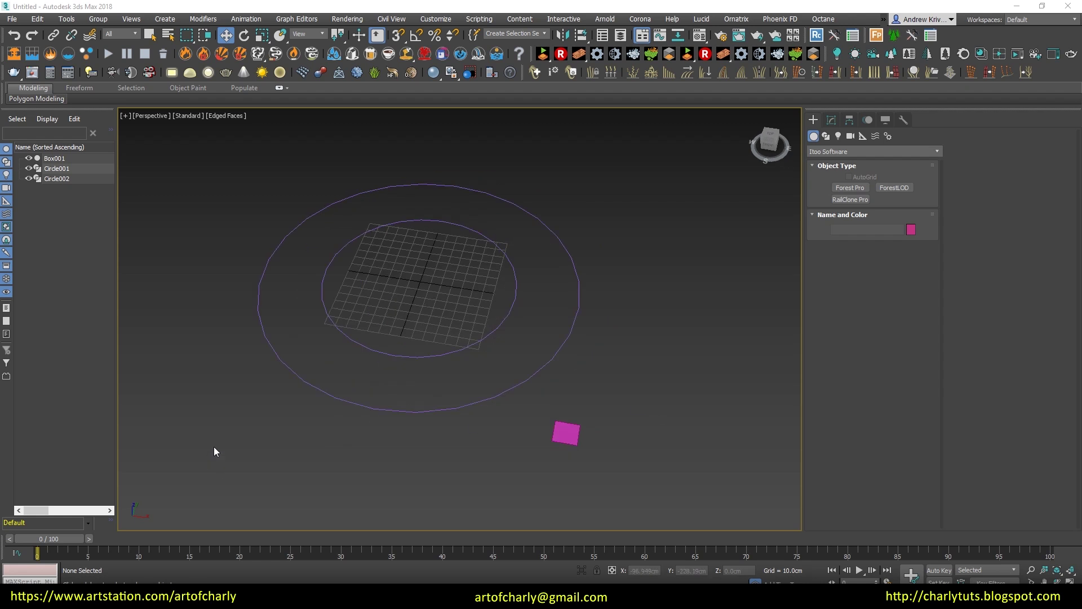
pyautogui.click(488, 343)
pyautogui.click(570, 362)
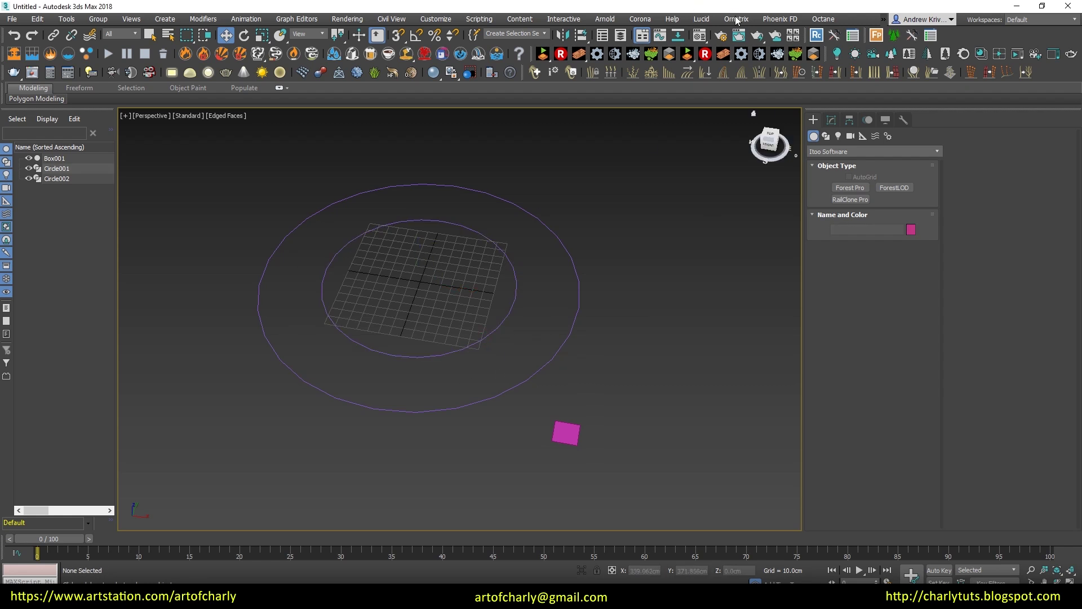
pyautogui.click(815, 36)
pyautogui.moveTo(416, 285)
pyautogui.mouseDown()
pyautogui.moveTo(432, 307)
pyautogui.moveTo(704, 332)
pyautogui.mouseUp()
pyautogui.press('w')
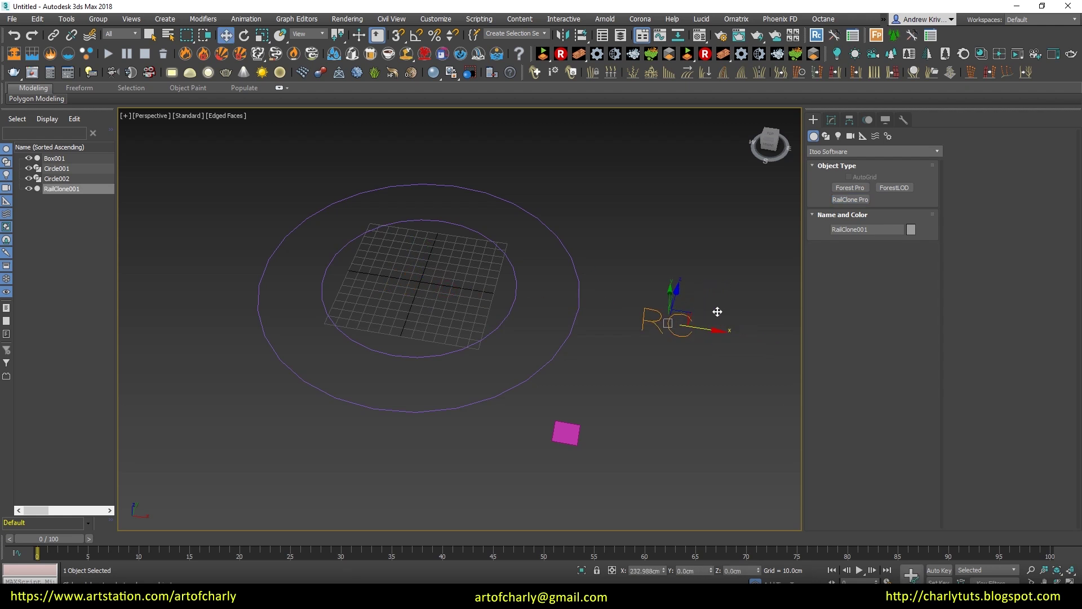
pyautogui.click(830, 120)
# Add a Spline node in the Style Editor using the outer circle, Circle002, as path.
pyautogui.click(990, 232)
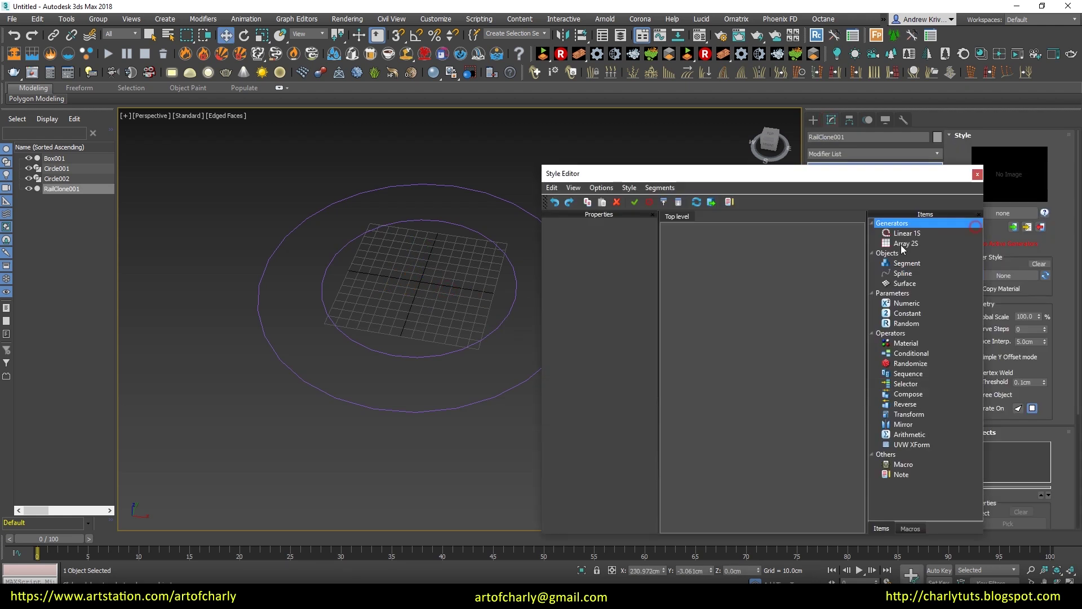
pyautogui.moveTo(903, 272)
pyautogui.mouseDown()
pyautogui.moveTo(717, 327)
pyautogui.moveTo(704, 279)
pyautogui.moveTo(772, 316)
pyautogui.mouseUp()
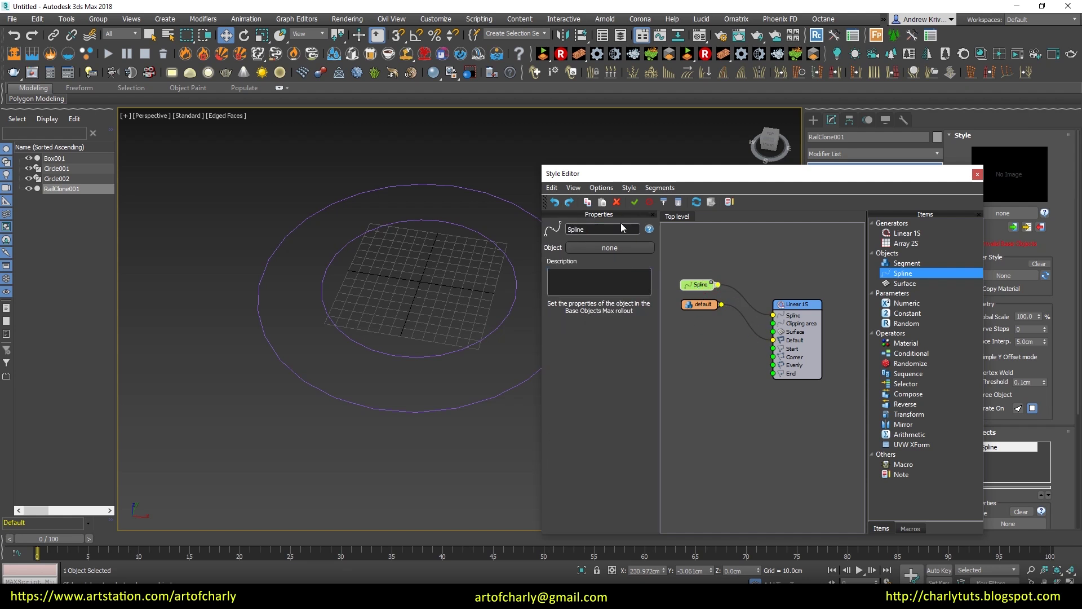
pyautogui.moveTo(655, 173); pyautogui.dragTo(730, 164)
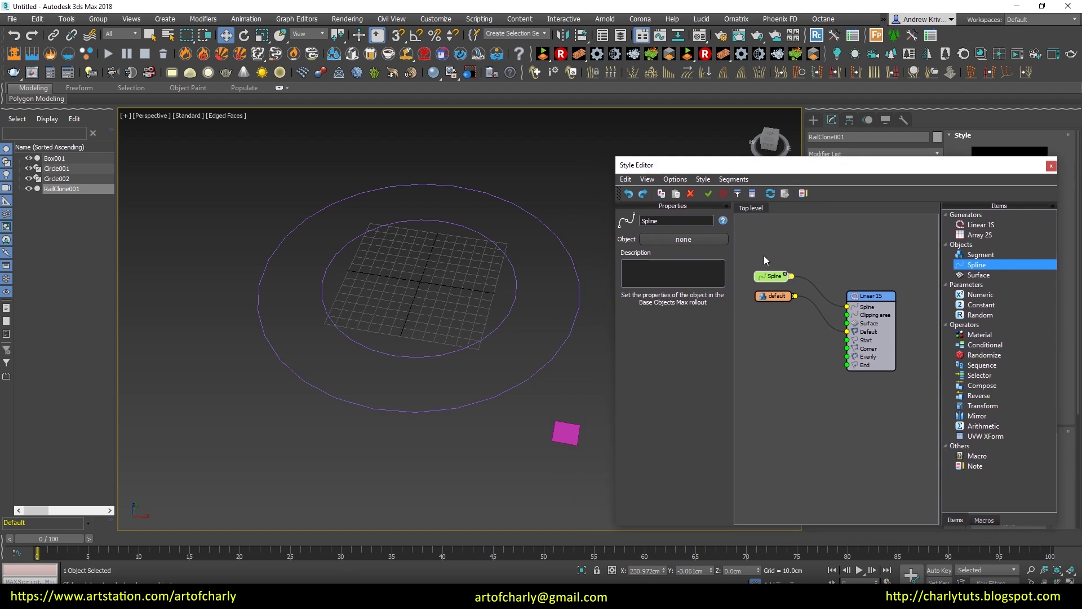
pyautogui.click(671, 241)
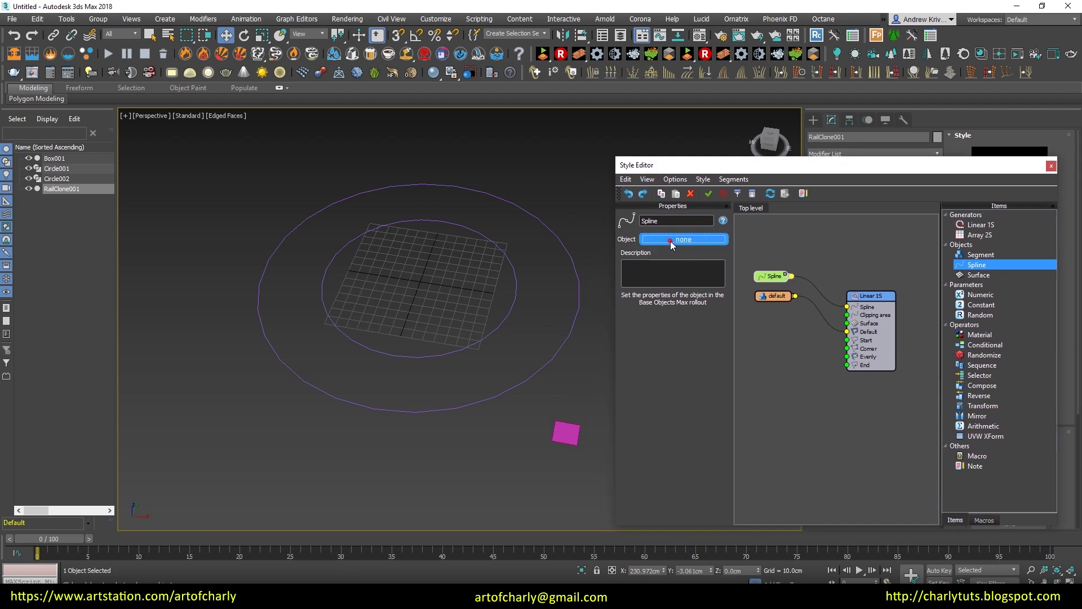
pyautogui.click(574, 315)
# Set the default segment's geometry to the magenta Box001, forming a grey ring.
pyautogui.click(768, 296)
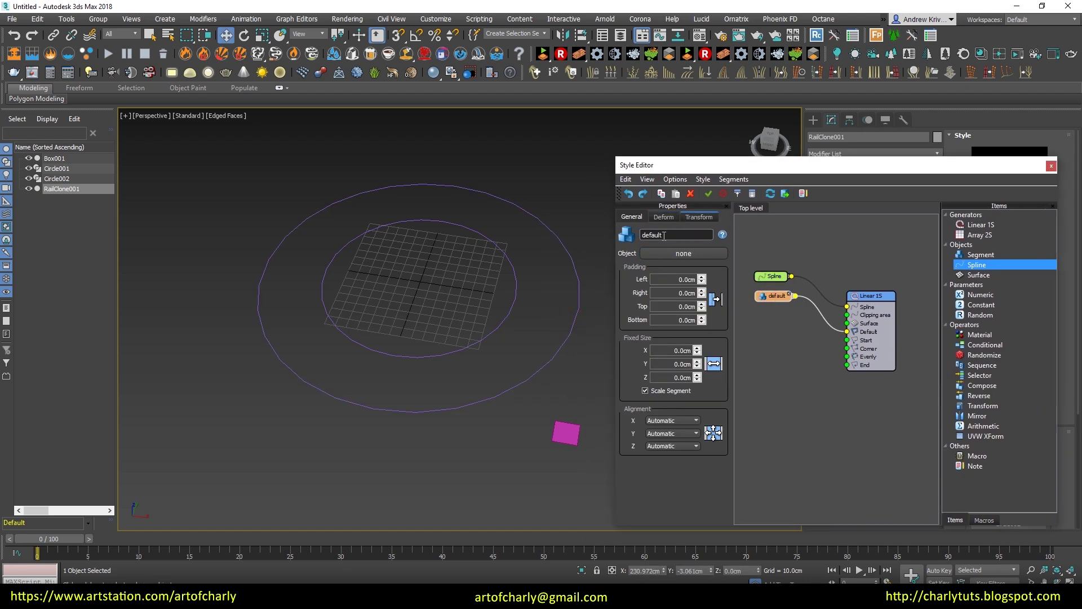
pyautogui.click(676, 254)
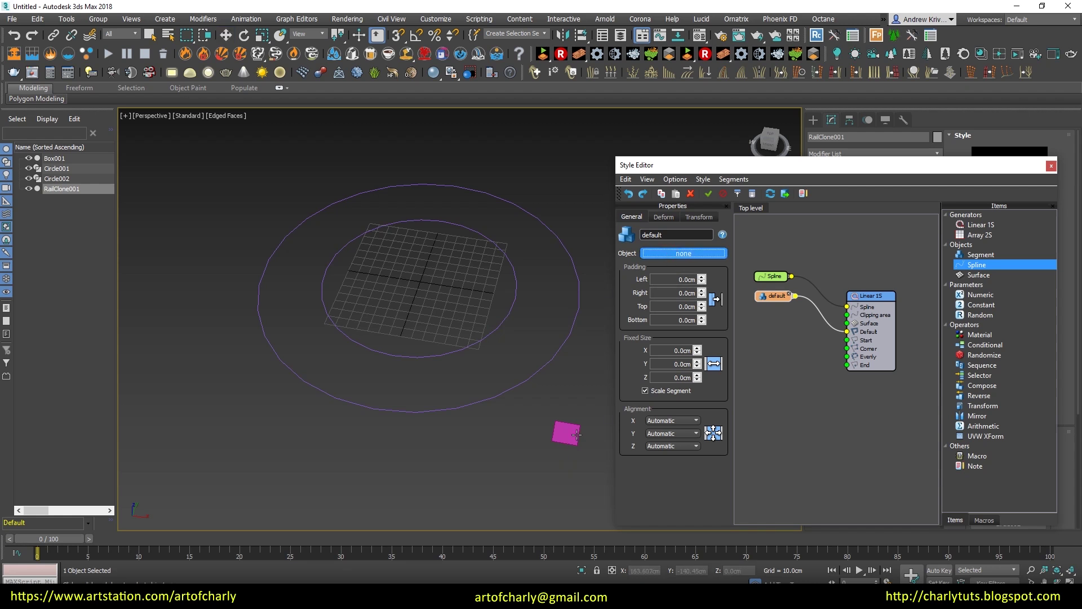
pyautogui.click(566, 433)
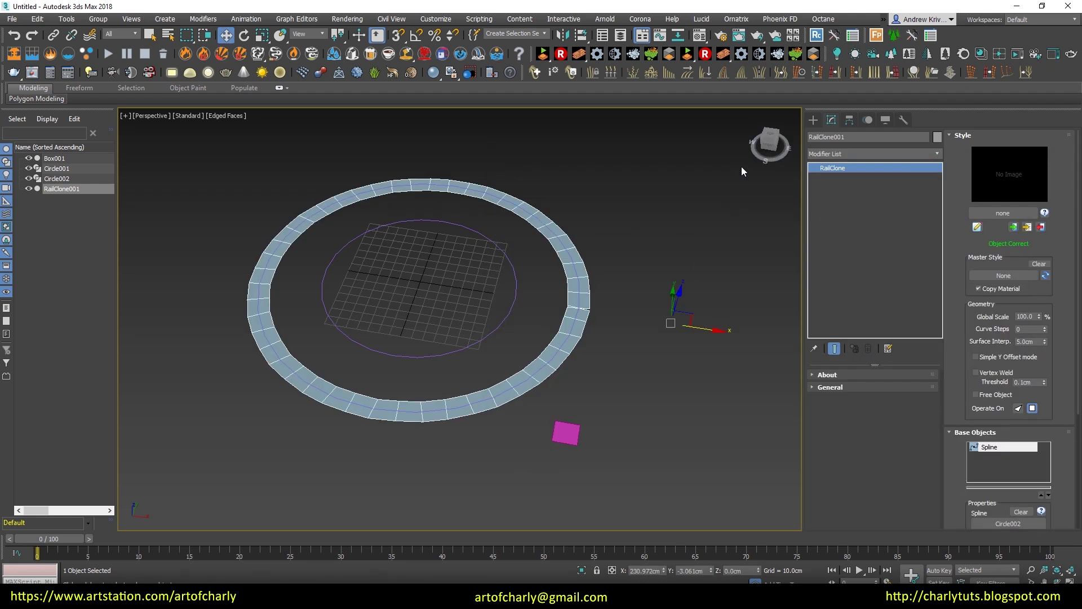
pyautogui.click(816, 35)
# Place RailClone002 and add Linear 1S, Segment and Spline nodes, with Circle001 as the path.
pyautogui.click(637, 217)
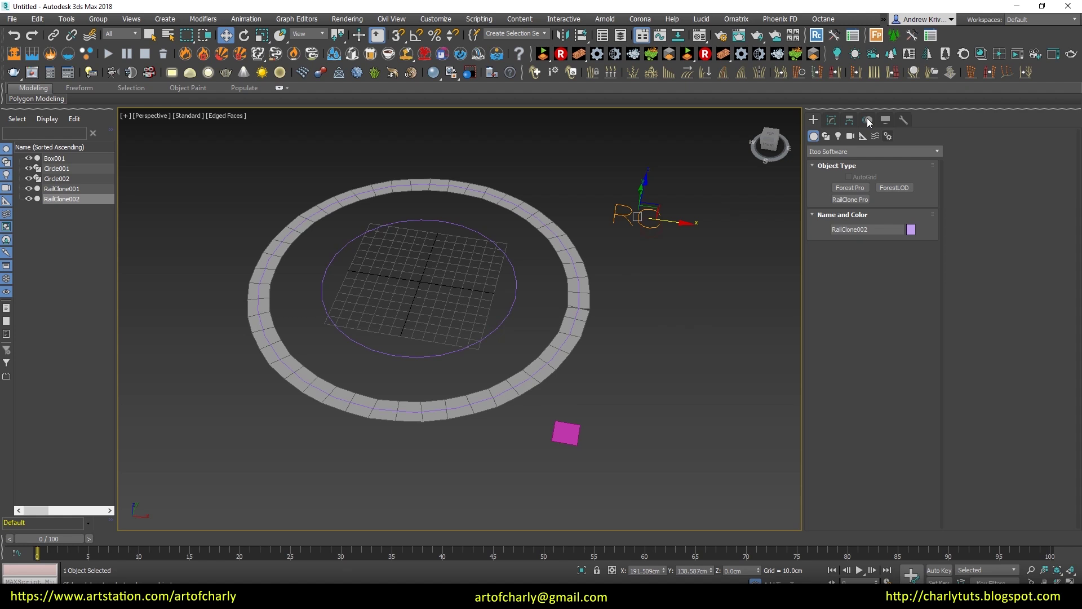
pyautogui.click(831, 119)
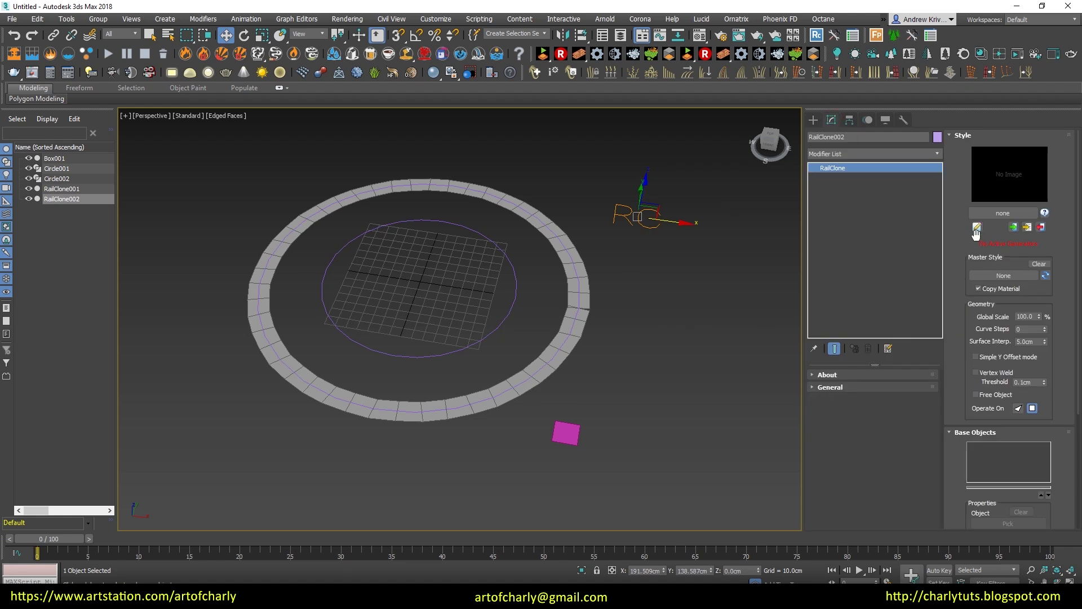
pyautogui.click(977, 228)
pyautogui.moveTo(846, 219); pyautogui.dragTo(772, 280)
pyautogui.moveTo(858, 249)
pyautogui.mouseDown()
pyautogui.moveTo(696, 279)
pyautogui.moveTo(698, 298)
pyautogui.mouseUp()
pyautogui.click(696, 280)
# Set Box001 as the segment geometry, wire segment and spline into the generator, and close the editor.
pyautogui.moveTo(707, 160); pyautogui.dragTo(854, 160)
pyautogui.click(707, 247)
pyautogui.click(566, 434)
pyautogui.moveTo(862, 285); pyautogui.dragTo(896, 316)
pyautogui.moveTo(865, 262); pyautogui.dragTo(896, 290)
pyautogui.moveTo(1048, 167); pyautogui.dragTo(939, 180)
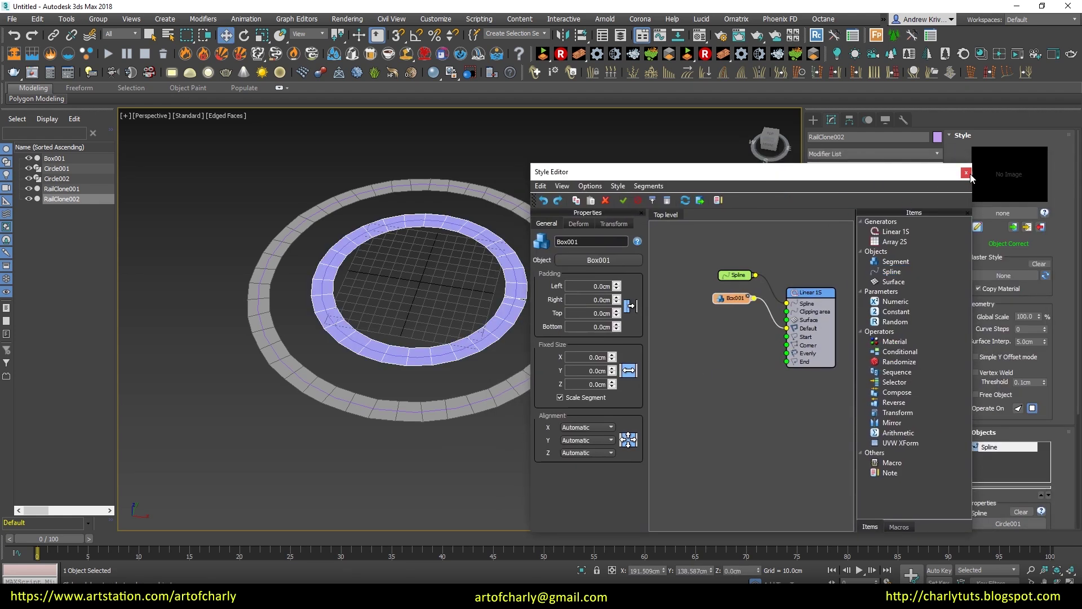
pyautogui.click(966, 172)
pyautogui.click(734, 331)
pyautogui.scroll(3, 524, 320)
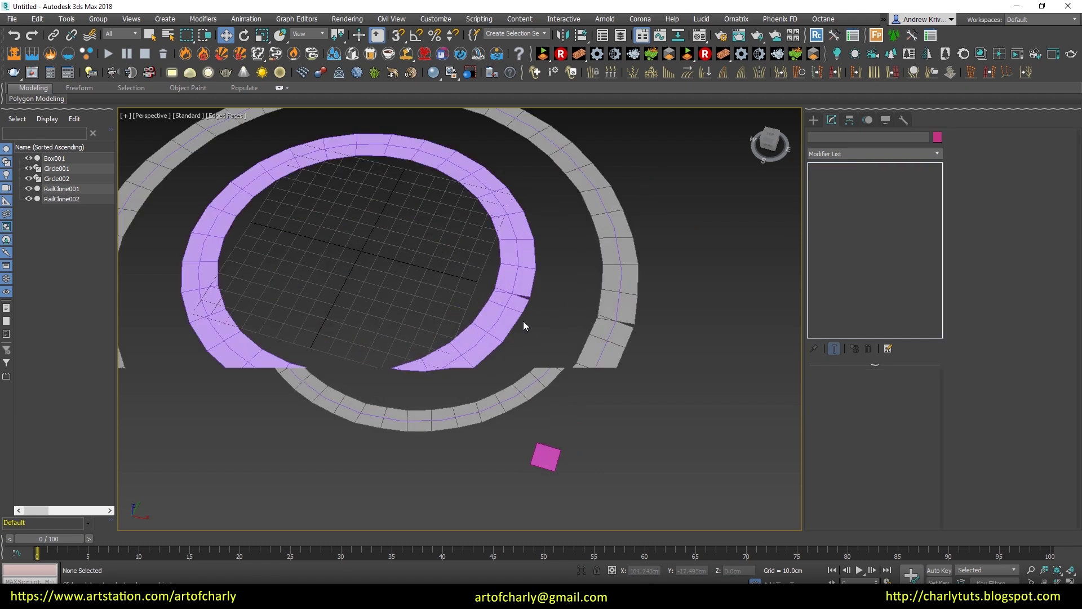
# Centre the rings in the viewport, hide the home grid and turn off edged faces.
pyautogui.scroll(3, 536, 299)
pyautogui.scroll(2, 553, 315)
pyautogui.moveTo(553, 313); pyautogui.dragTo(559, 322, button='middle')
pyautogui.press('g')
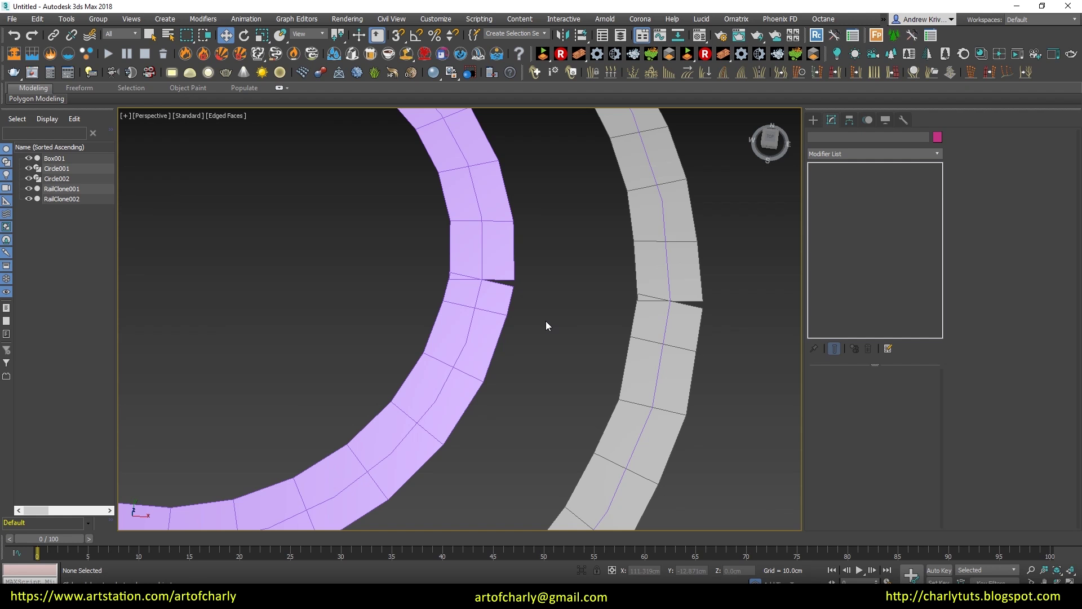
pyautogui.press('F4')
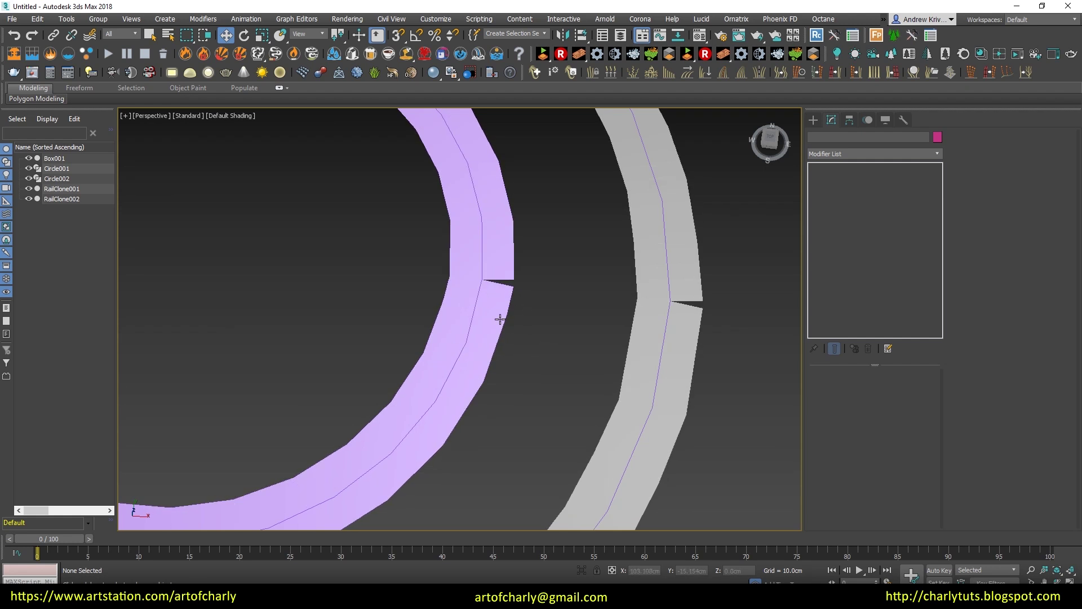
pyautogui.scroll(-5, 508, 323)
pyautogui.scroll(3, 498, 309)
pyautogui.scroll(3, 498, 309)
# On Circle001, toggle Adaptive interpolation off again and raise Steps to 100.
pyautogui.click(499, 309)
pyautogui.click(859, 421)
pyautogui.scroll(3, 470, 347)
pyautogui.scroll(3, 512, 321)
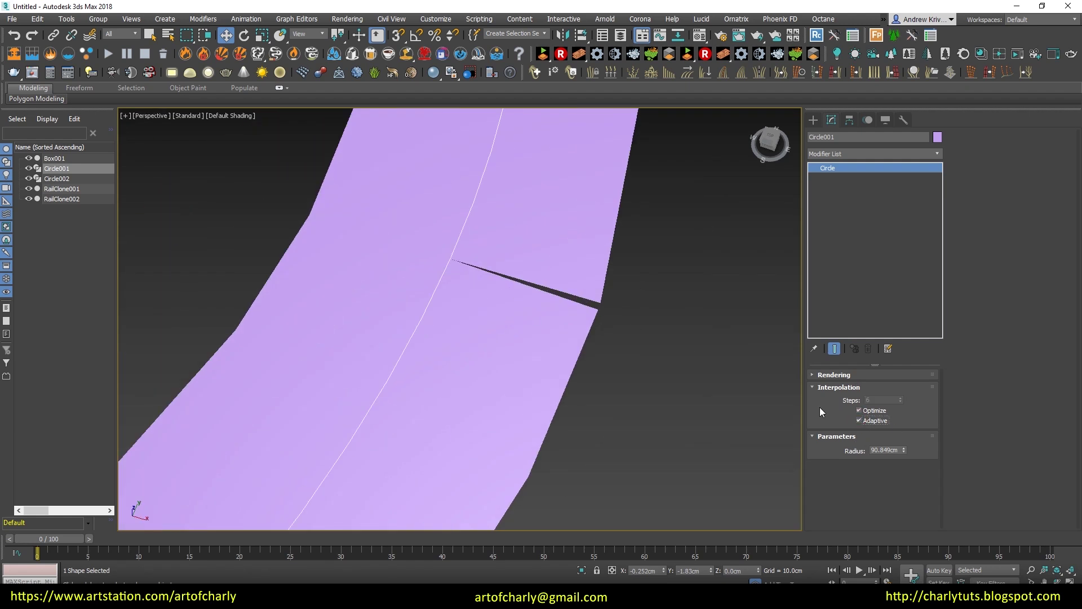
pyautogui.click(859, 421)
pyautogui.moveTo(900, 398); pyautogui.dragTo(900, 372)
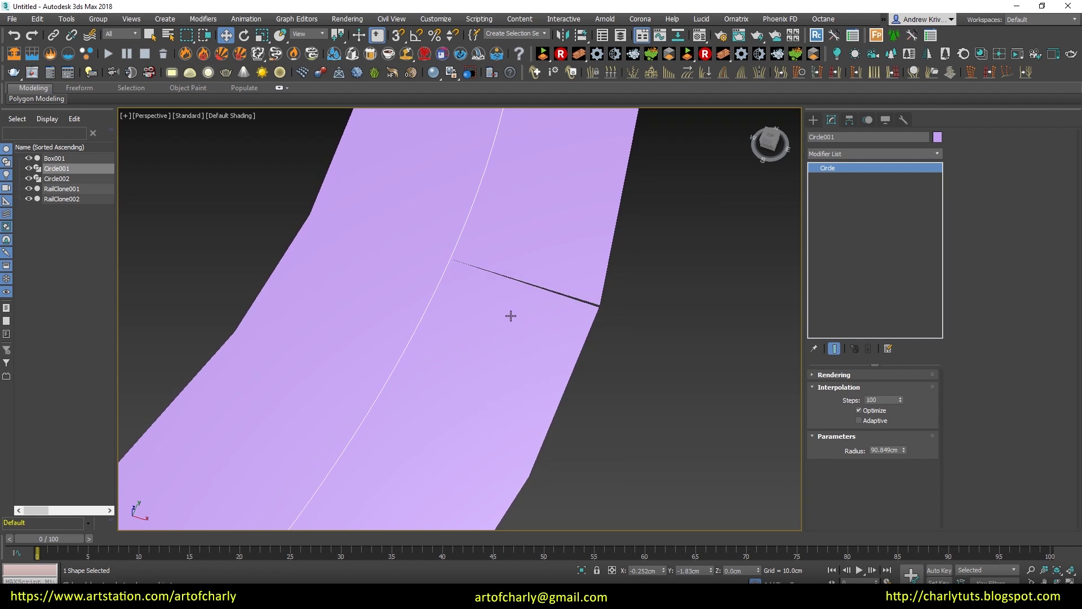
pyautogui.scroll(-4, 510, 338)
pyautogui.scroll(-5, 510, 338)
pyautogui.scroll(-1, 348, 309)
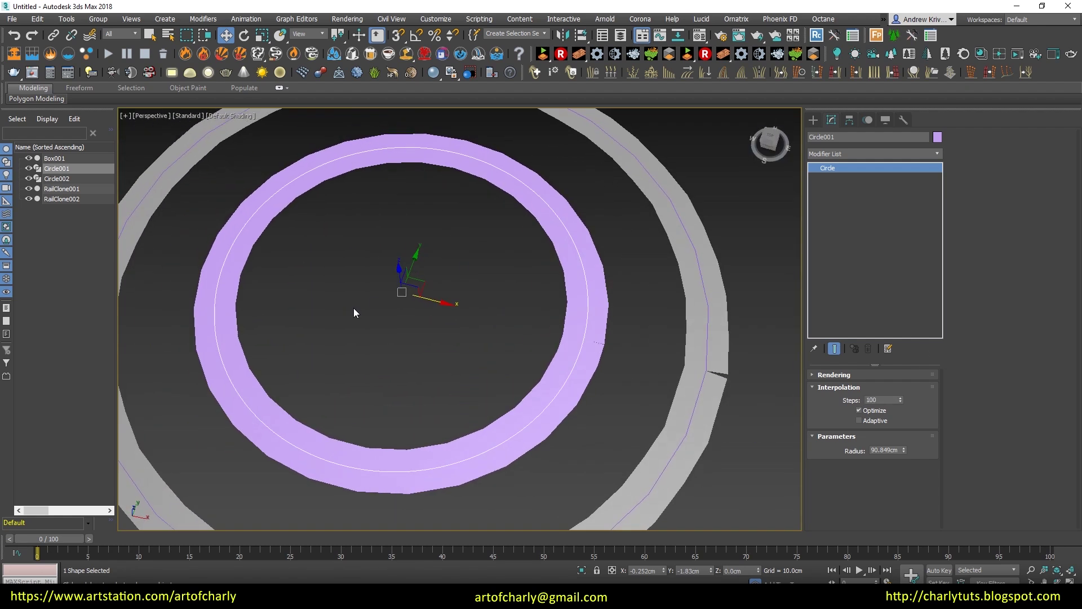
# Raise RailClone001's Curve Steps to 3246 and inspect the outer ring's seam.
pyautogui.click(835, 120)
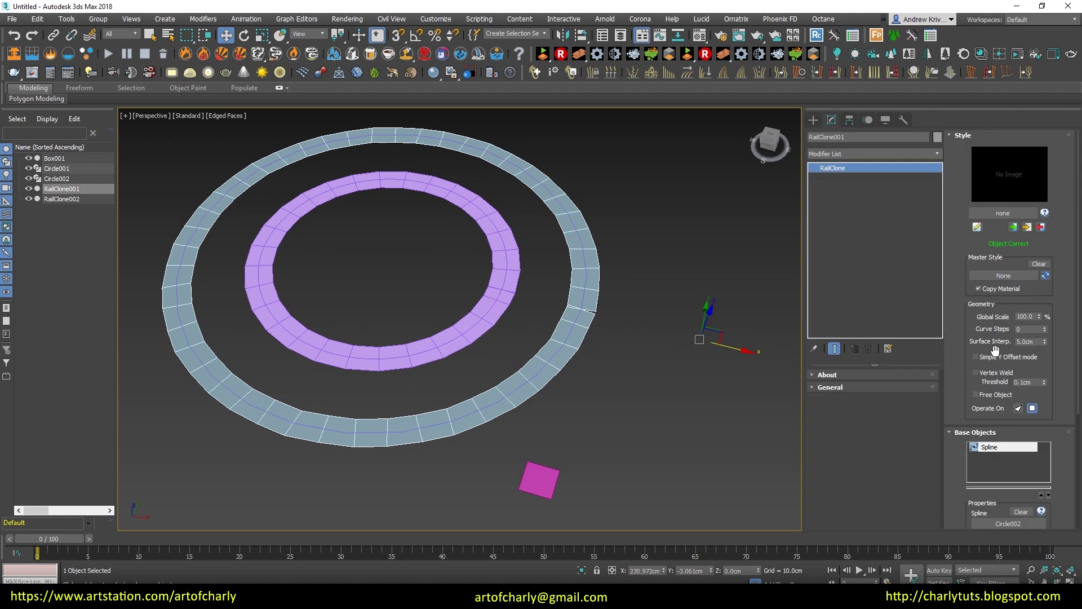
pyautogui.scroll(1, 520, 379)
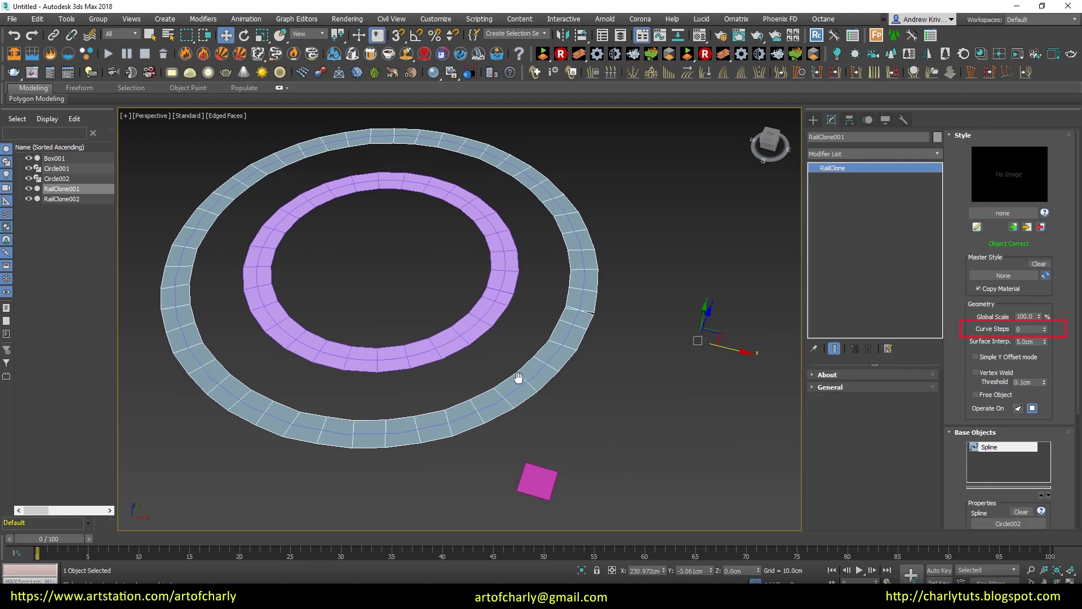
pyautogui.scroll(3, 596, 333)
pyautogui.scroll(3, 495, 306)
pyautogui.scroll(2, 657, 357)
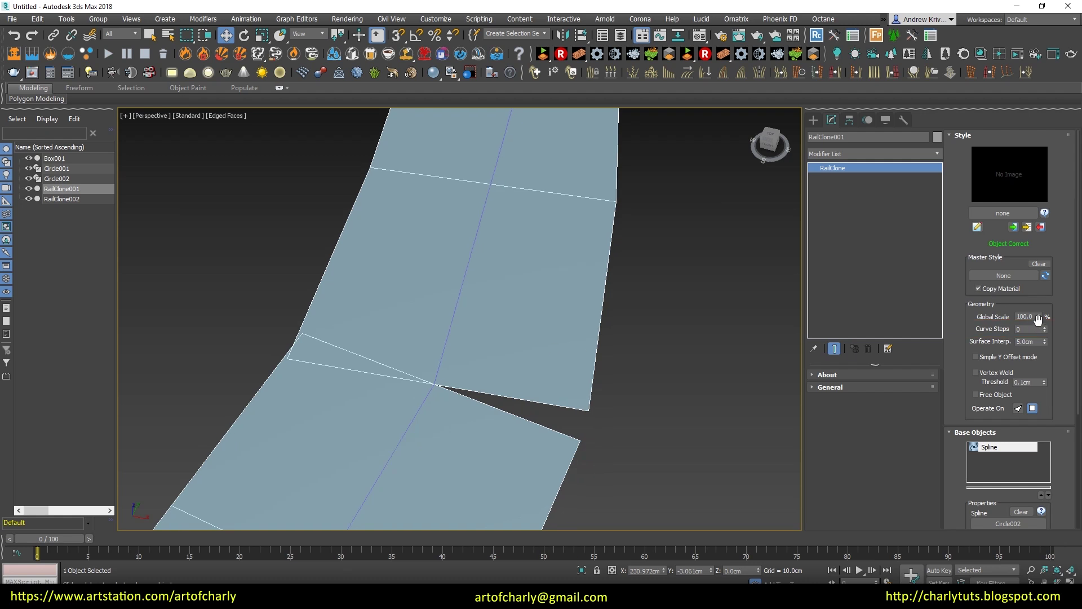
pyautogui.moveTo(1044, 327); pyautogui.dragTo(1047, 332)
pyautogui.moveTo(1013, 237); pyautogui.dragTo(372, 331)
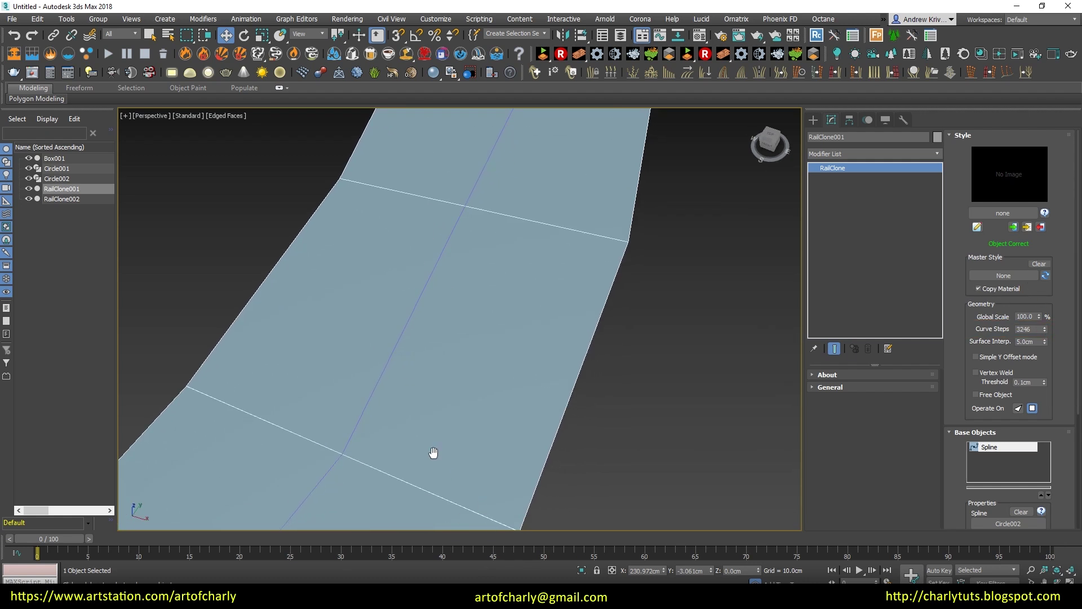
pyautogui.moveTo(432, 468); pyautogui.dragTo(532, 417, button='middle')
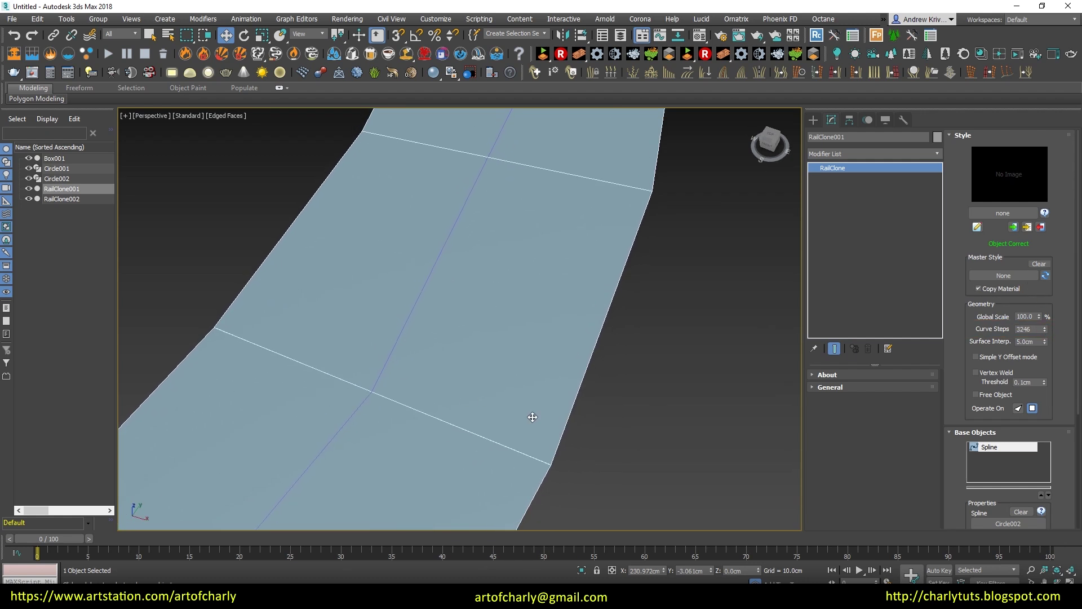
# Reset Curve Steps to 0 for comparison, then raise it back up to 3737.
pyautogui.rightClick(1044, 329)
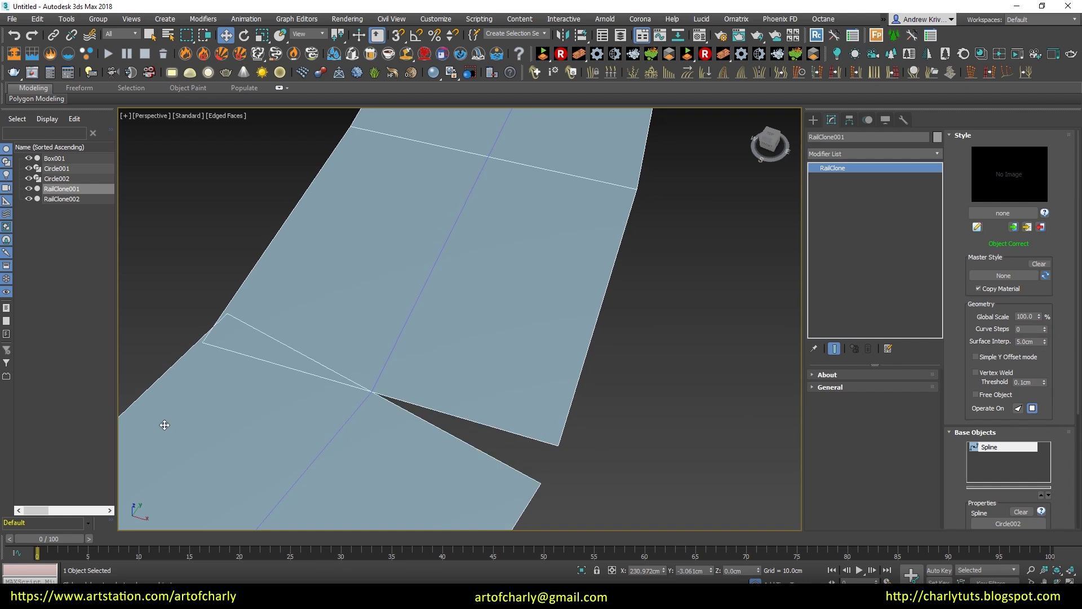
pyautogui.moveTo(1044, 329); pyautogui.dragTo(1009, 531)
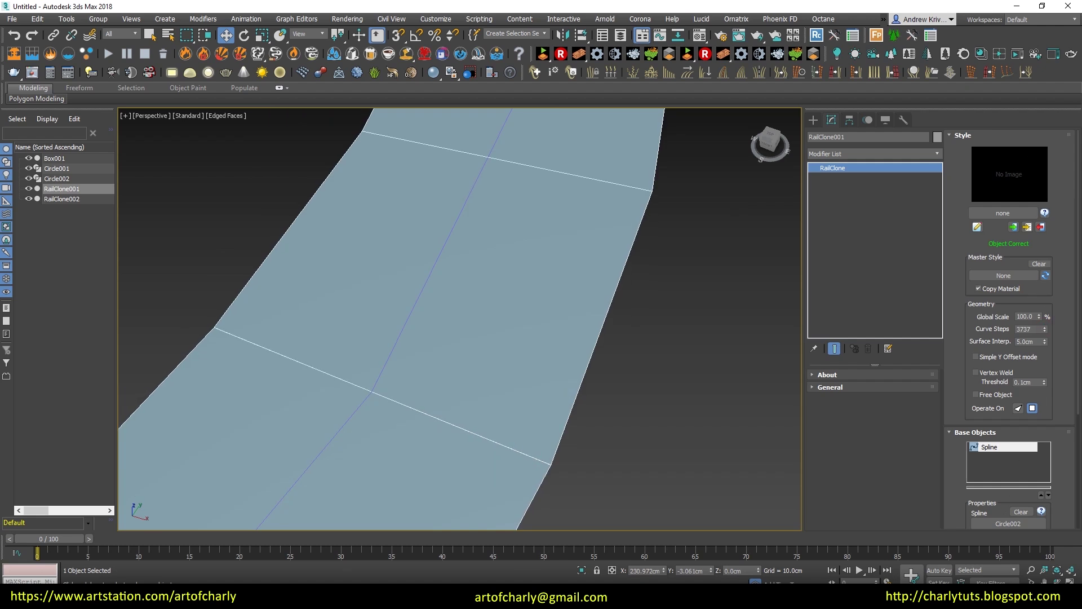
pyautogui.scroll(-5, 539, 327)
pyautogui.scroll(-3, 490, 304)
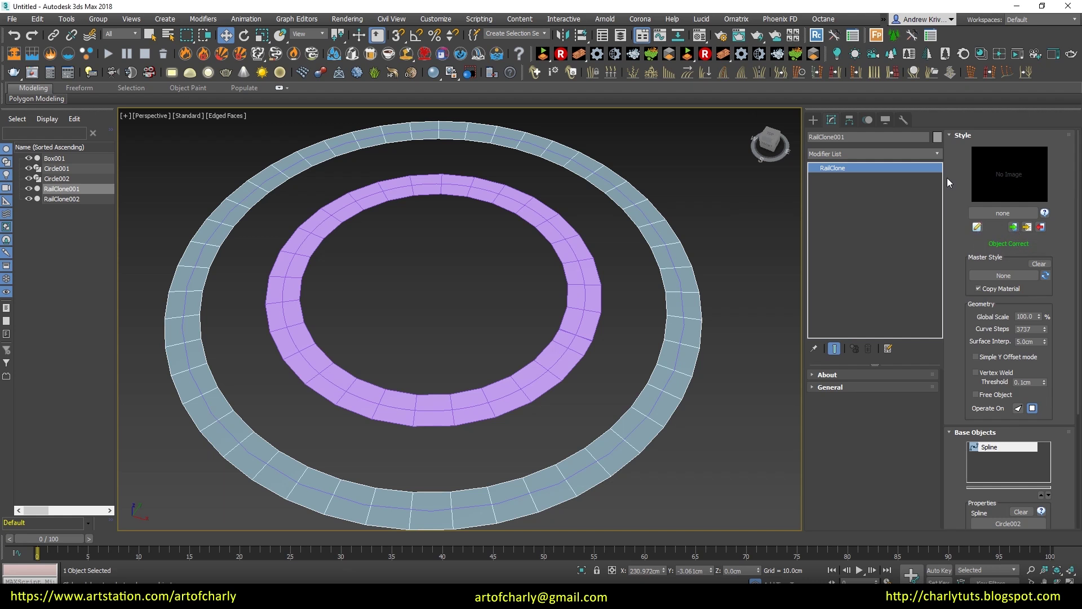
pyautogui.click(1013, 227)
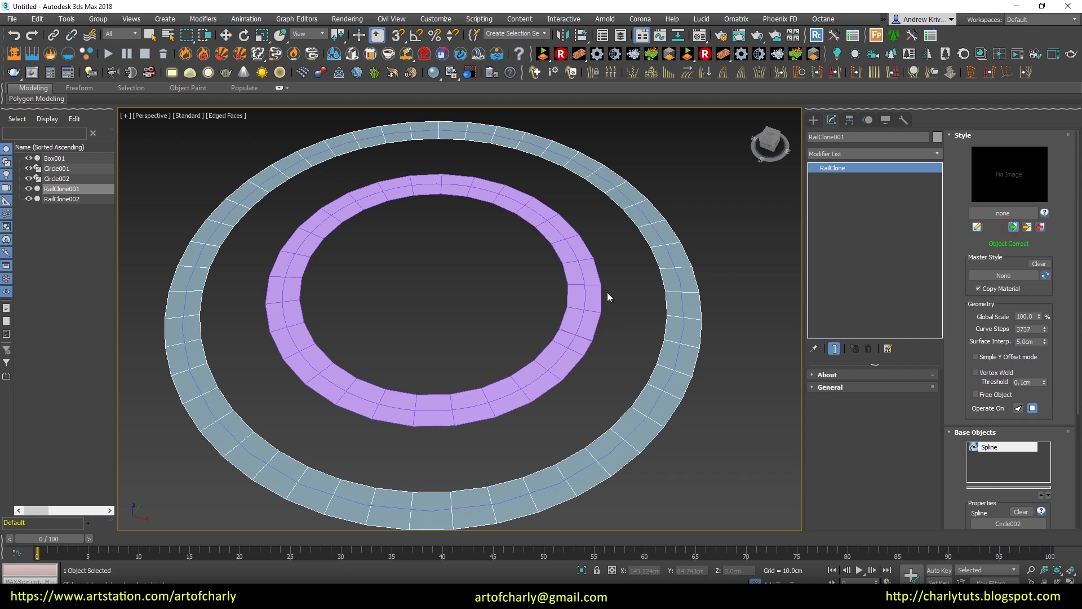
pyautogui.click(565, 325)
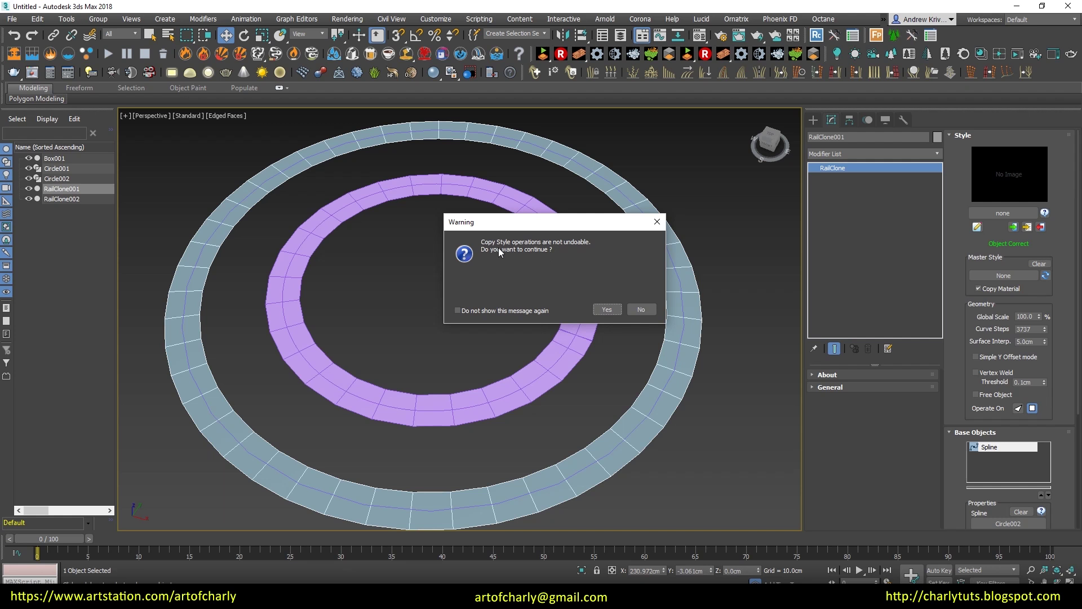
pyautogui.press('Return')
pyautogui.click(1027, 226)
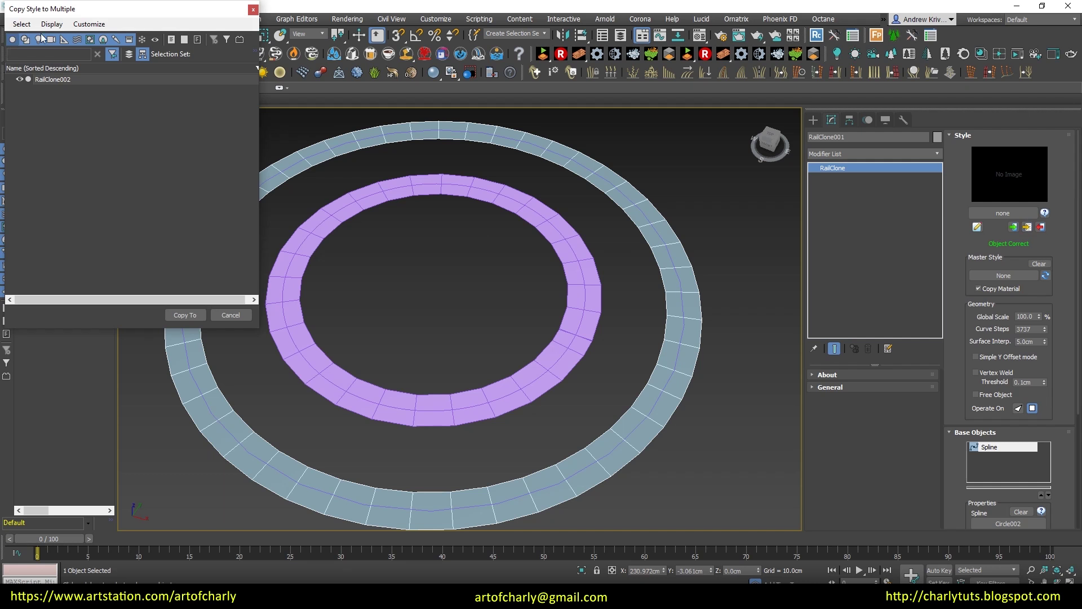
pyautogui.click(254, 9)
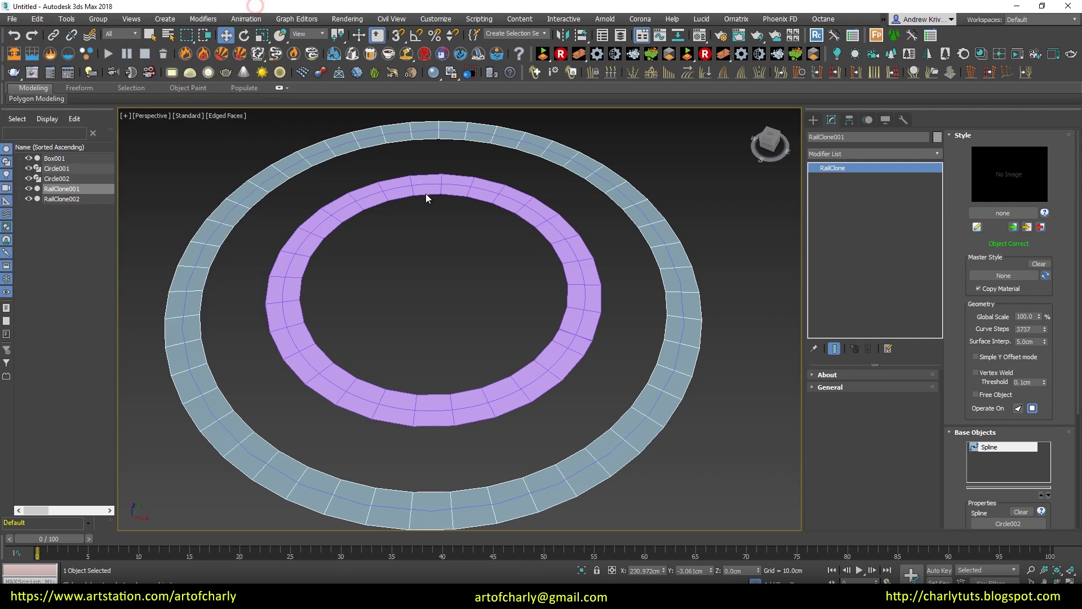
pyautogui.click(1041, 227)
pyautogui.click(584, 307)
pyautogui.scroll(-1, 947, 239)
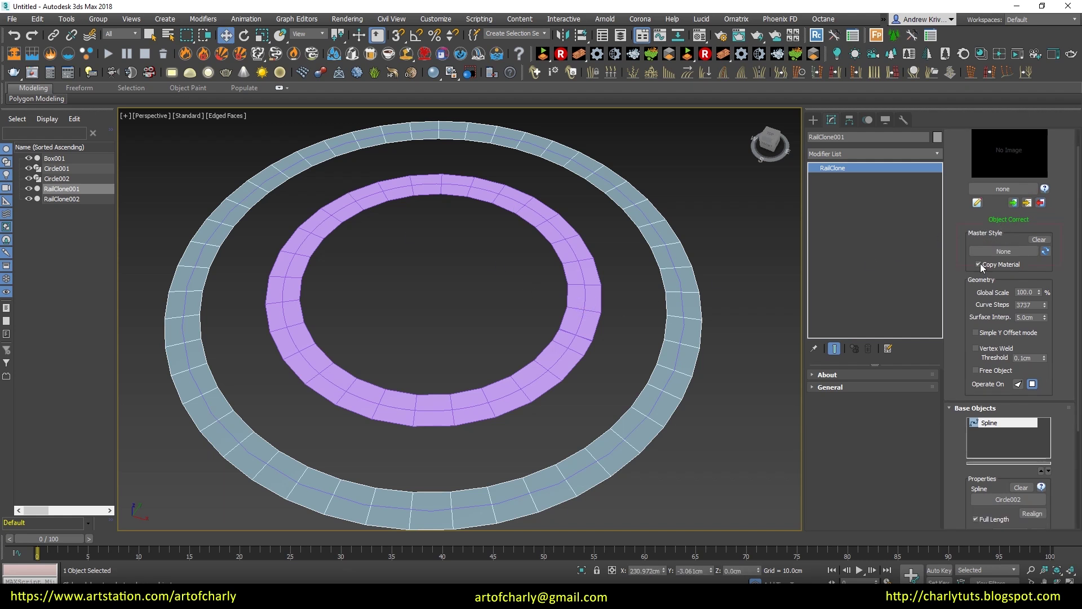
pyautogui.click(996, 253)
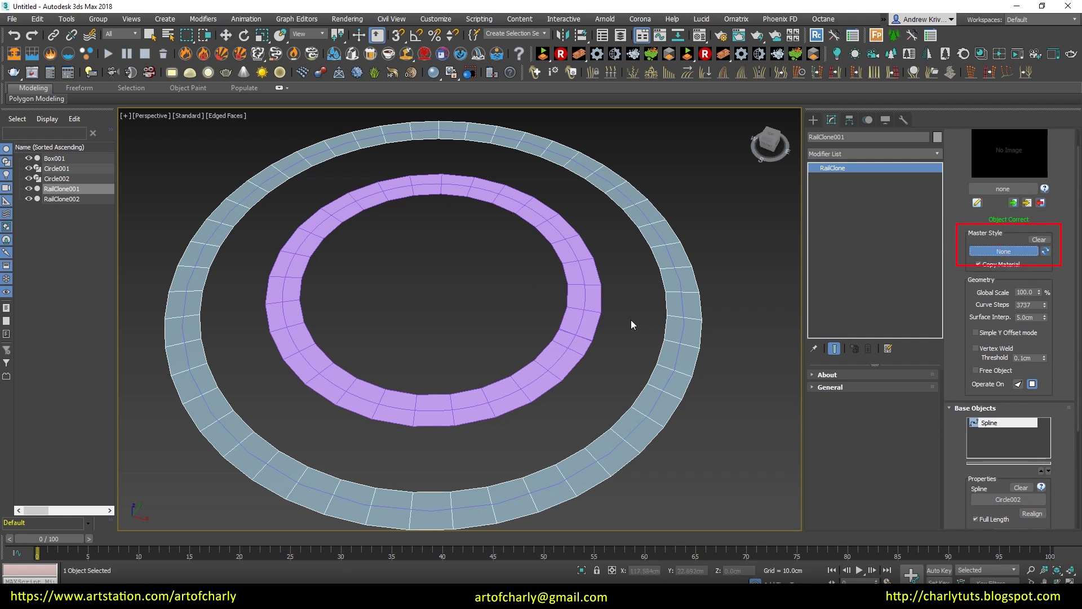
pyautogui.click(569, 307)
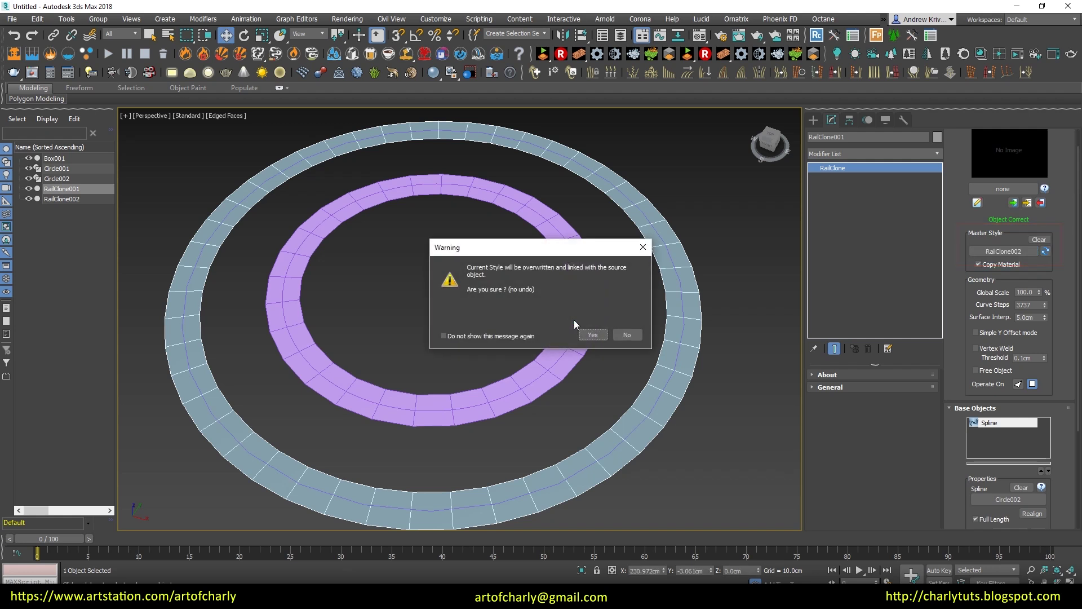
pyautogui.click(619, 337)
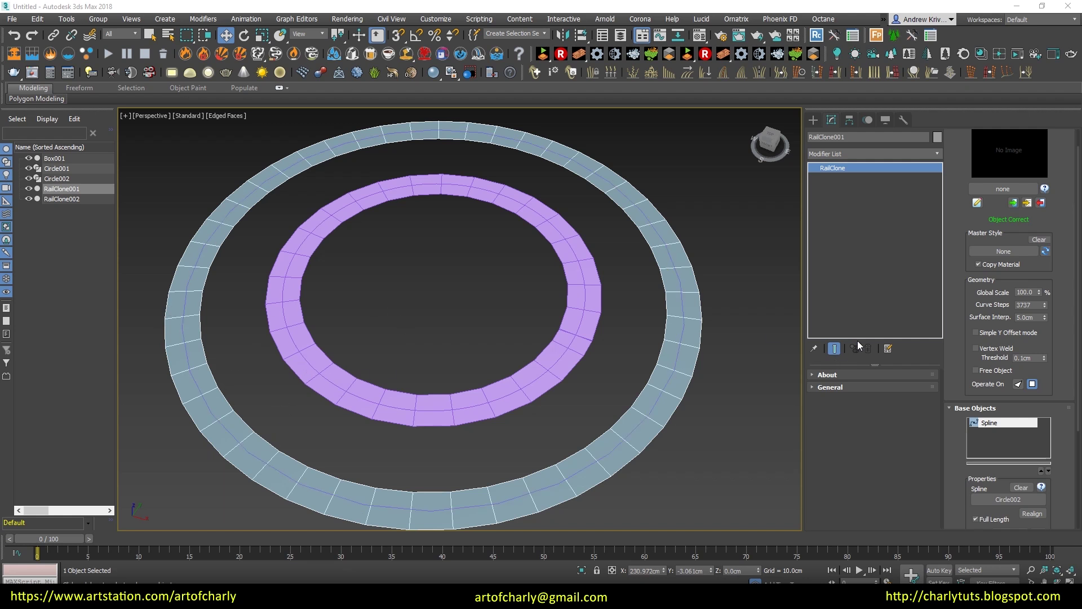
pyautogui.click(990, 249)
pyautogui.click(979, 254)
pyautogui.moveTo(965, 148); pyautogui.dragTo(952, 178)
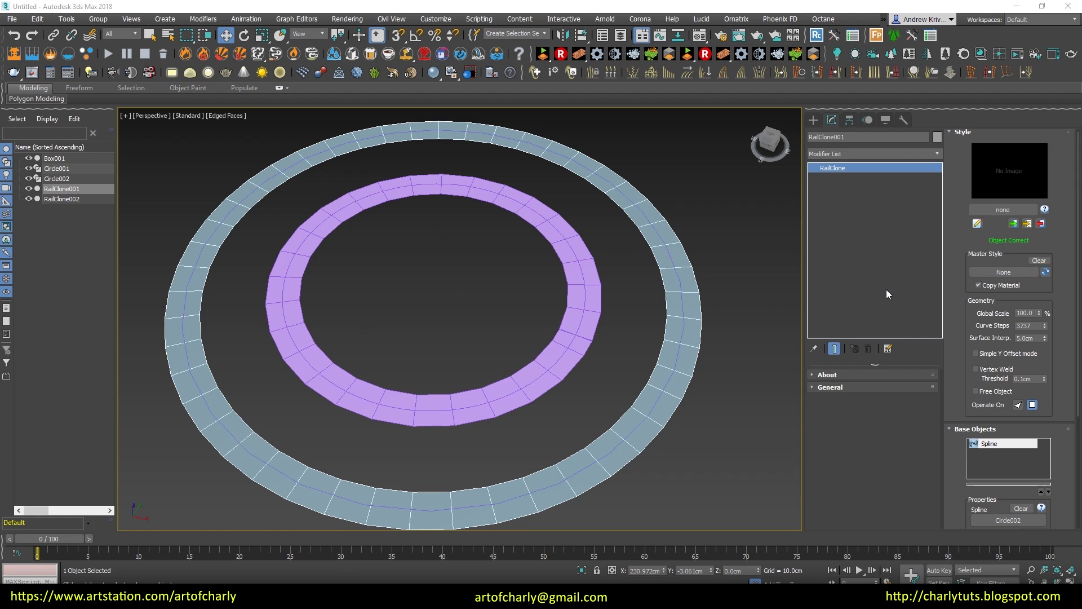
pyautogui.click(1046, 271)
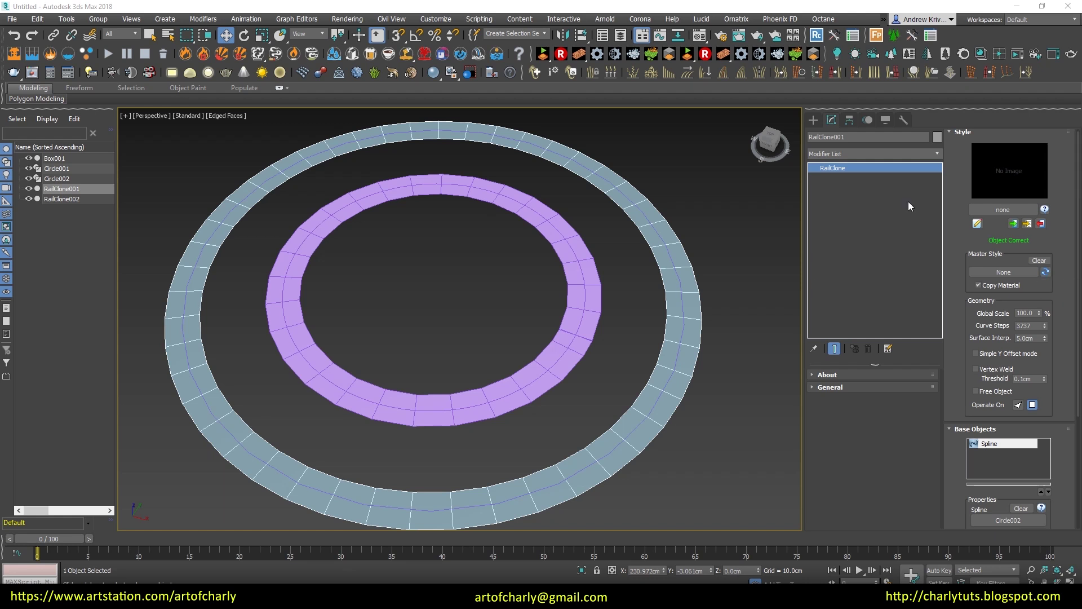